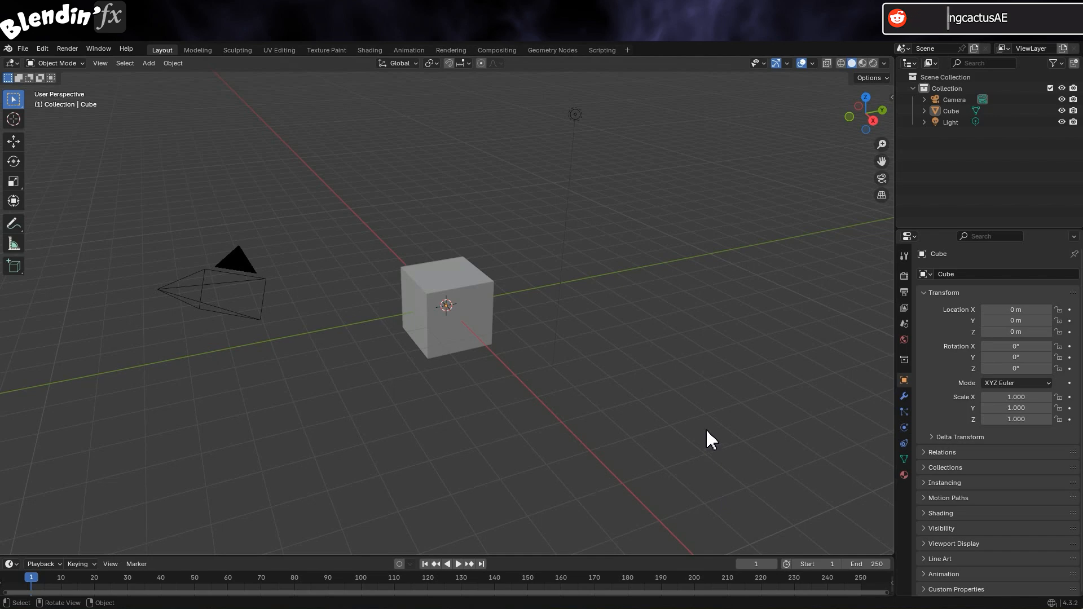
Delete the default camera, cube and light, and add a mesh plane
left_click_drag(130, 80, 523, 314)
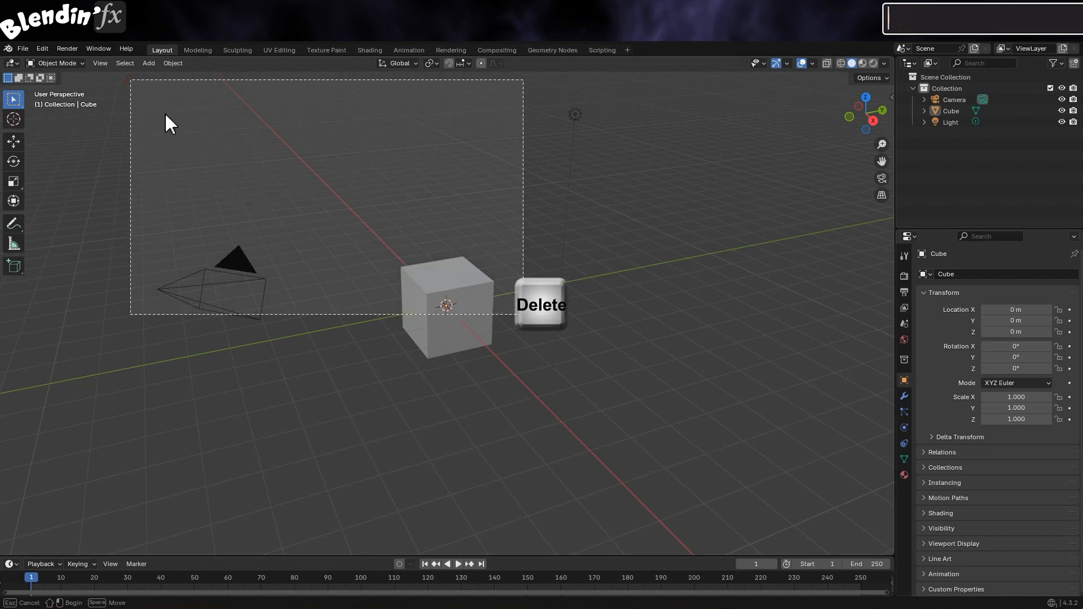
key("Delete")
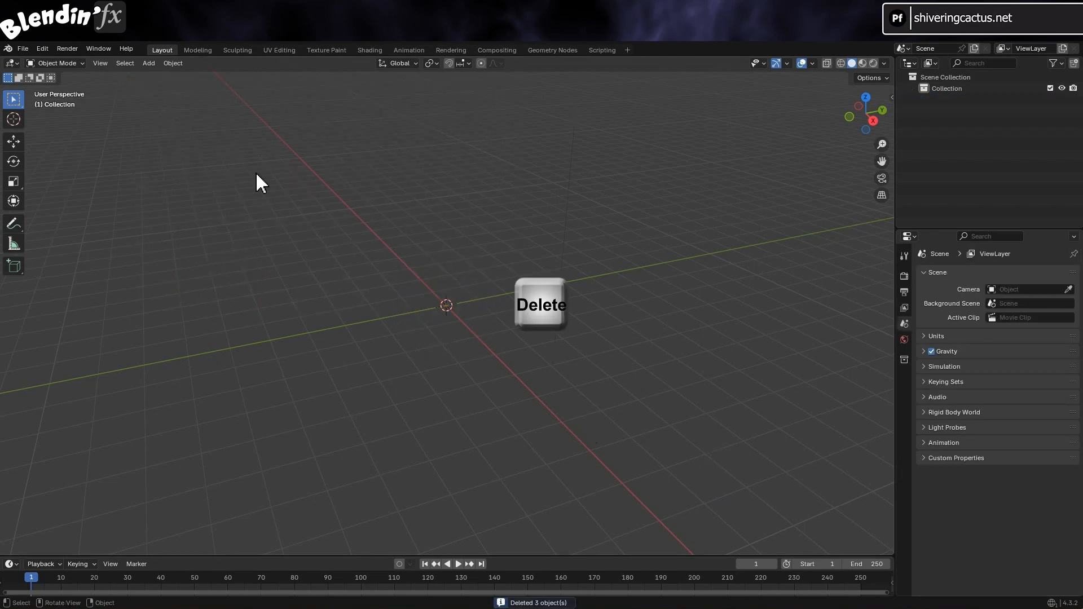
left_click(148, 62)
mouse_move(155, 76)
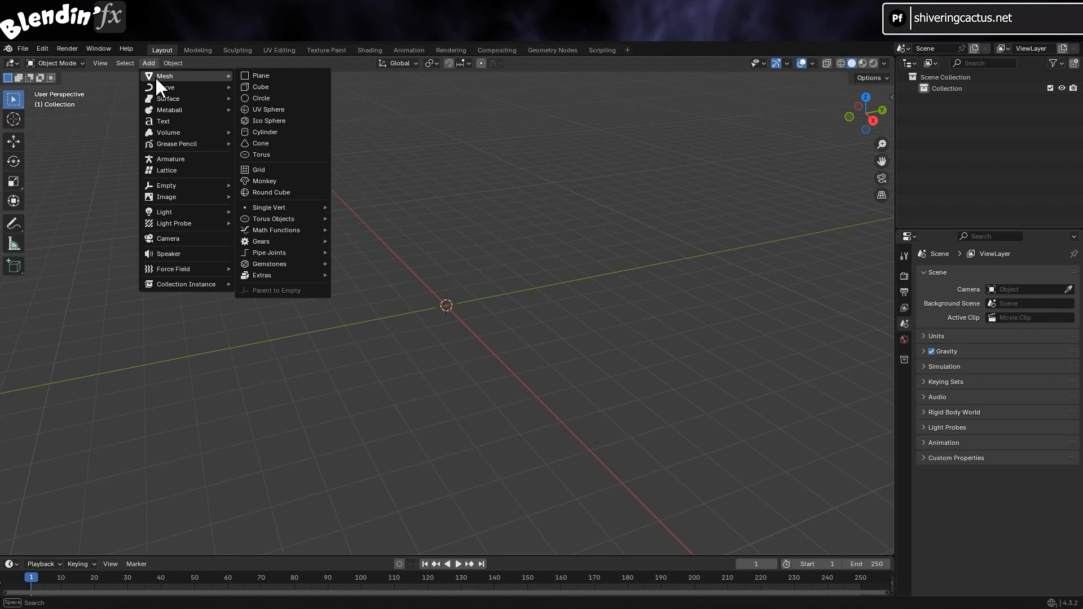
left_click(300, 79)
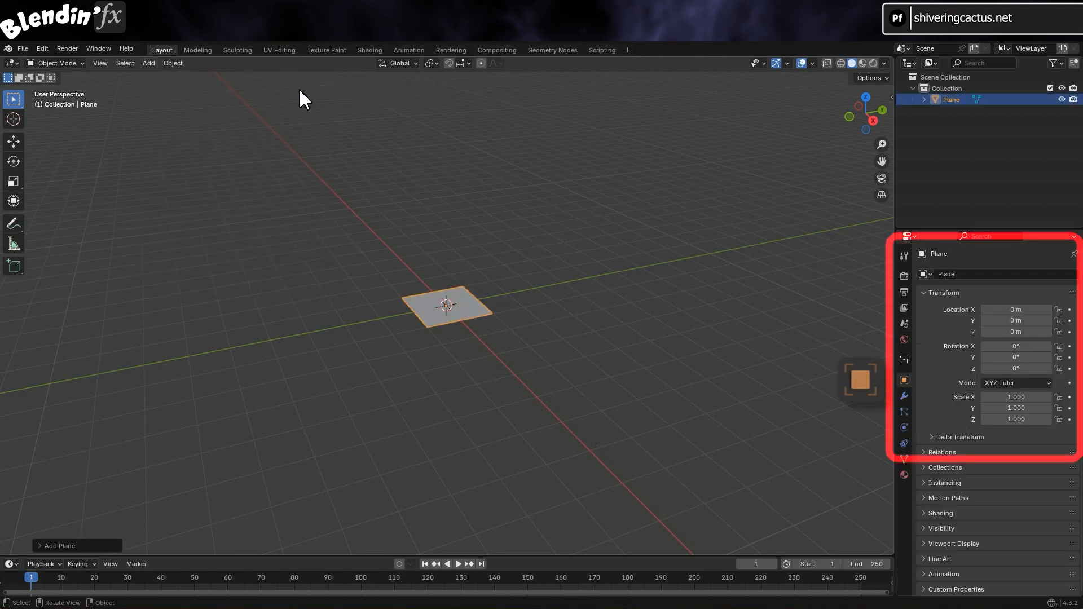
Set the plane's X scale to 2 and X rotation to 90°
left_click(1028, 398)
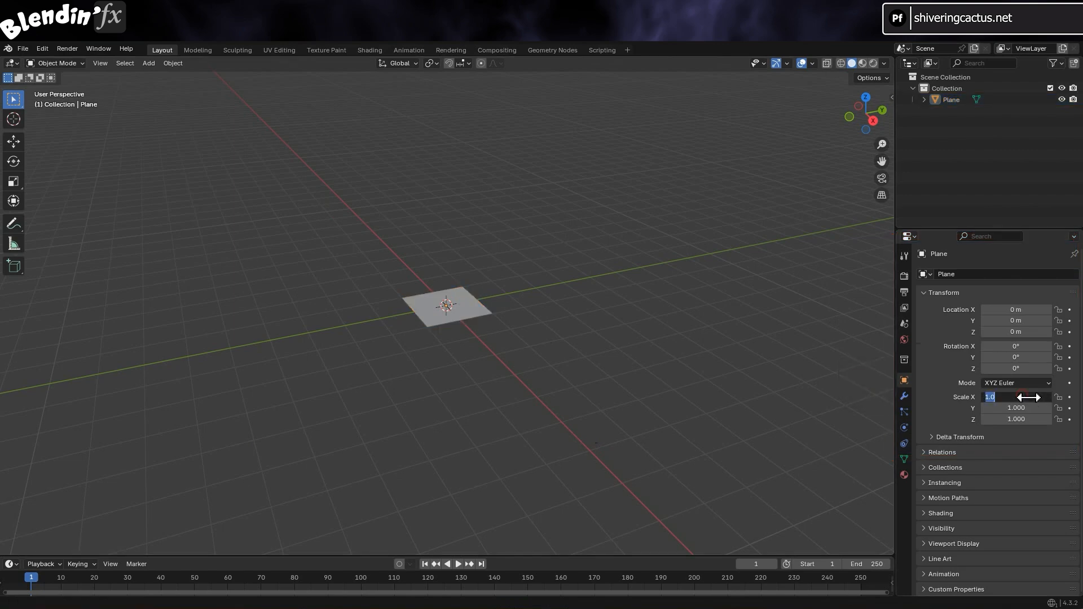
key("Return")
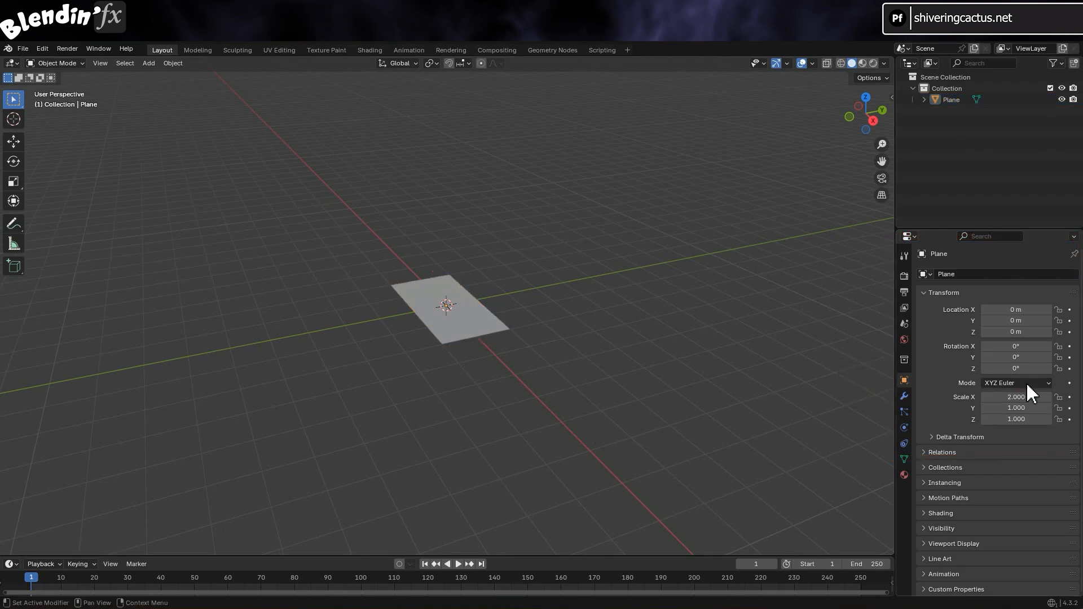
left_click(1031, 346)
type("90")
key("Return")
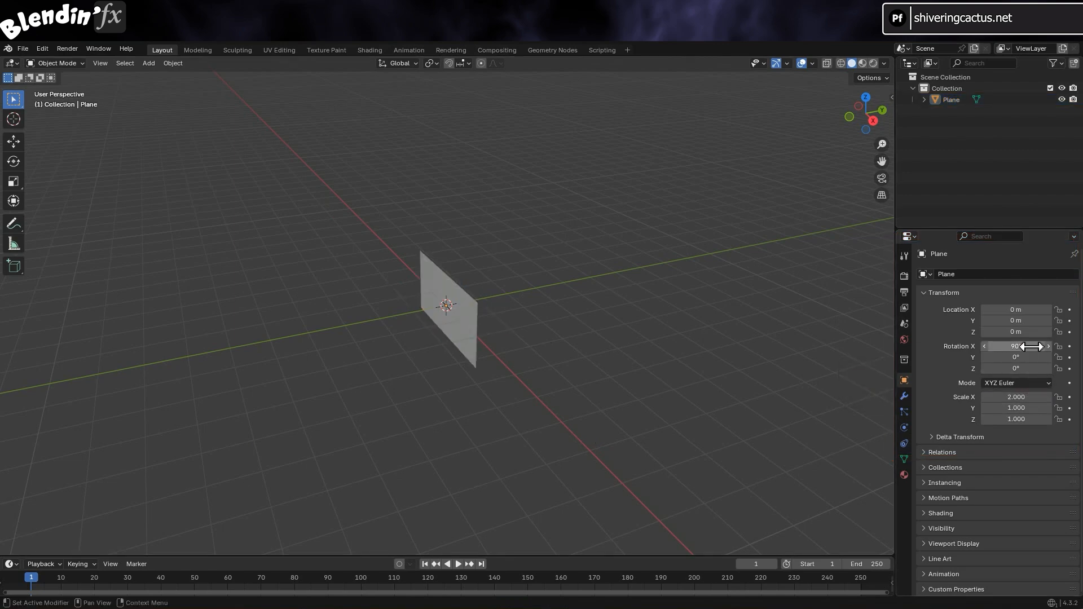
Apply all transforms to the upright plane so rotation reads 0° and scale 1.000
scroll(551, 407, "up", 5)
key("ctrl+a")
scroll(551, 406, "down", 5)
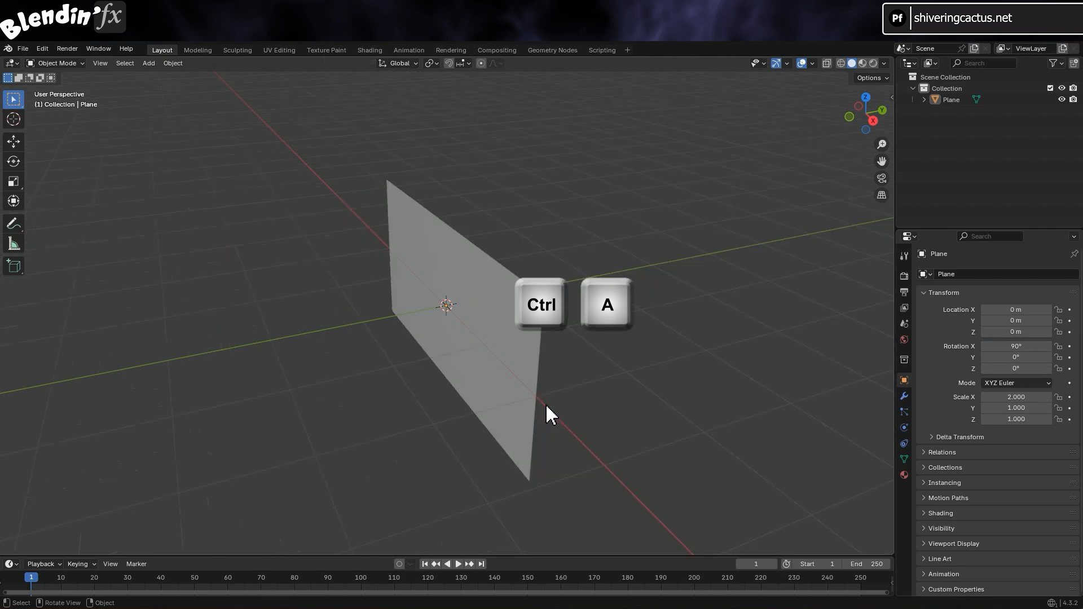
left_click(542, 399)
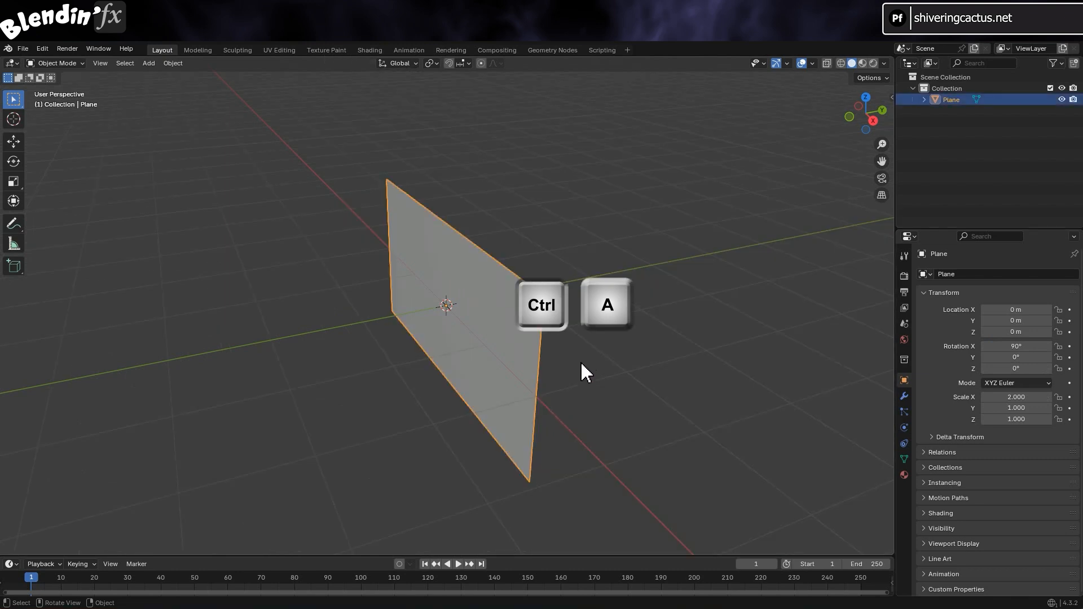
key("ctrl+a")
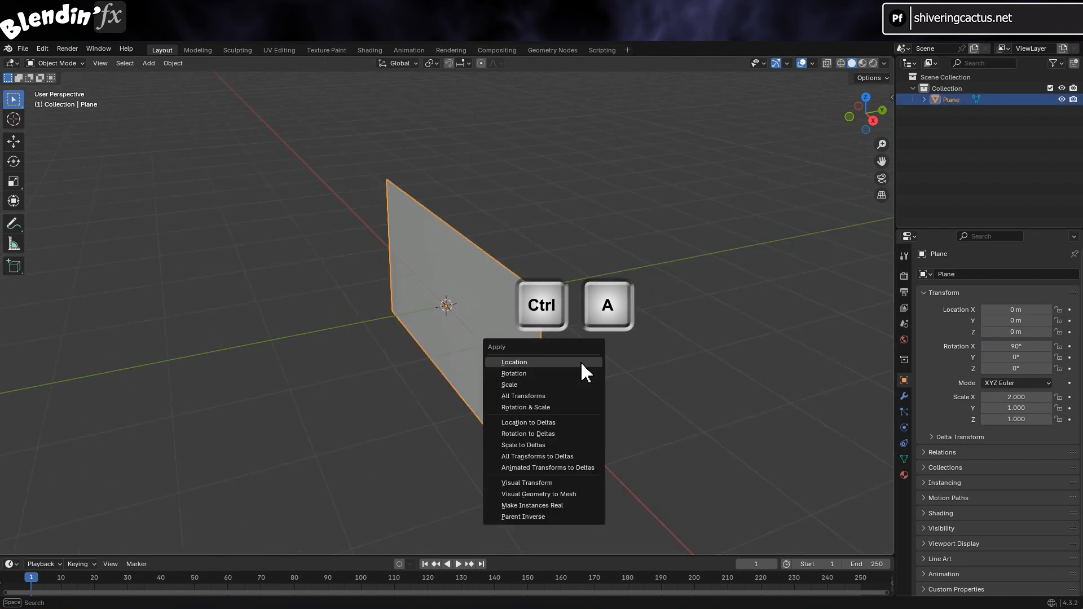
left_click(585, 396)
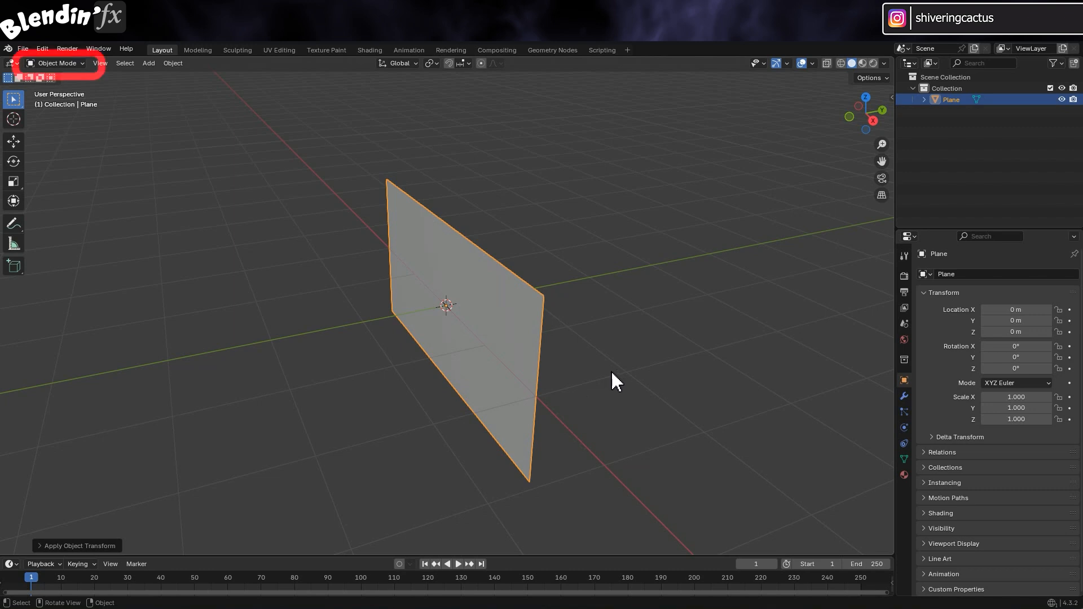
In Edit Mode, subdivide the plane with 50 cuts, then deselect the mesh
left_click(74, 63)
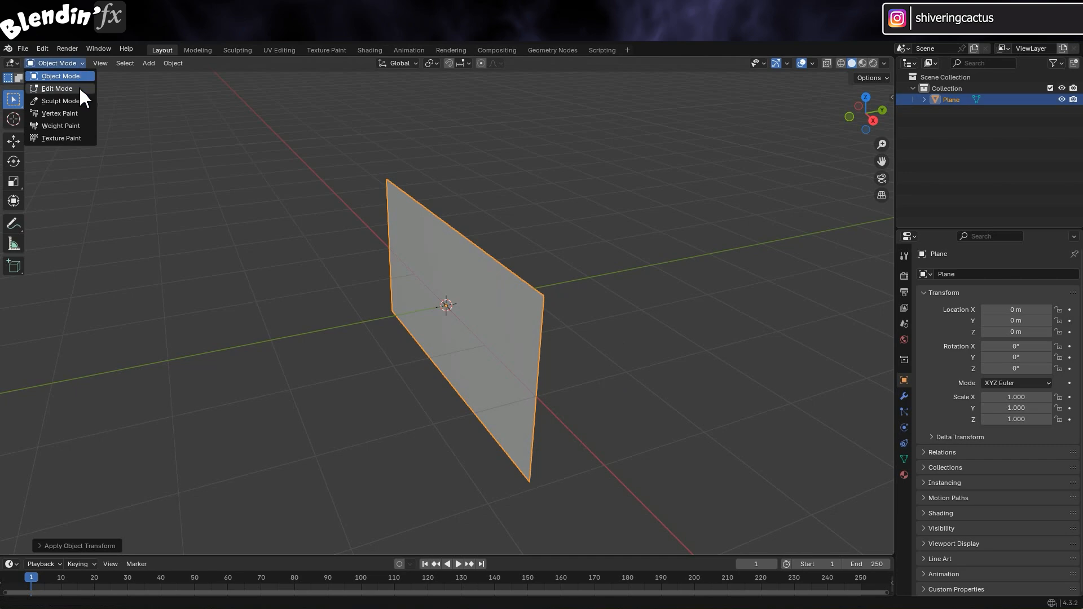
left_click(84, 92)
right_click(433, 269)
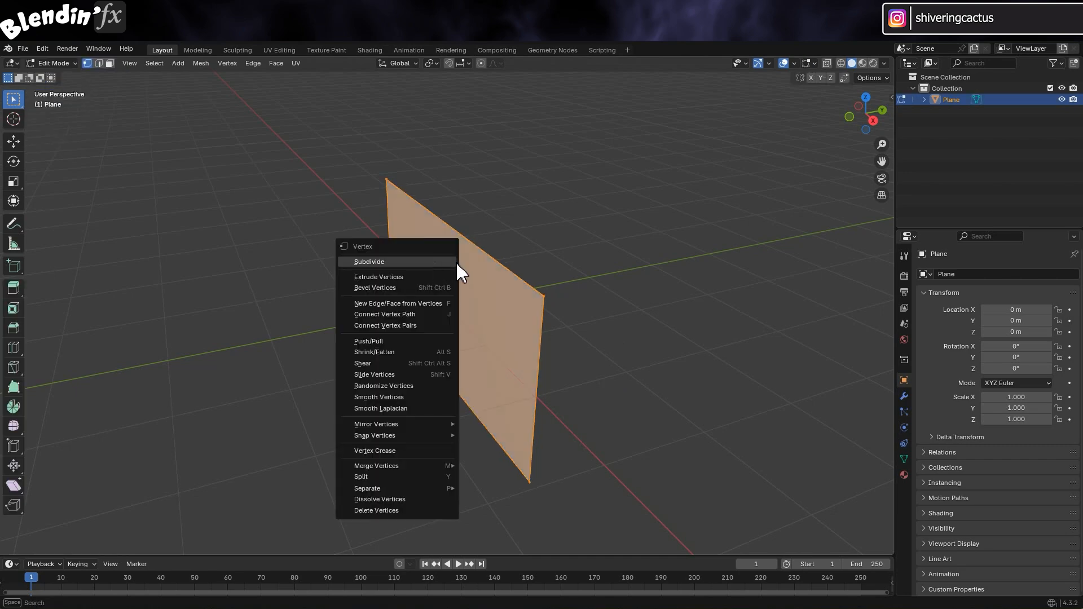
left_click(451, 262)
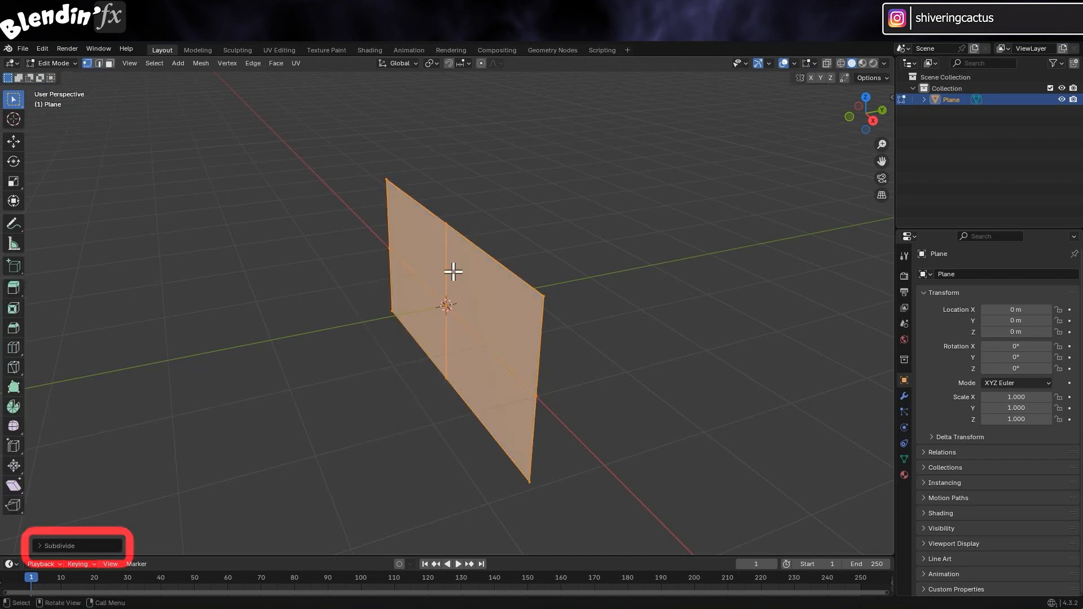
left_click(41, 544)
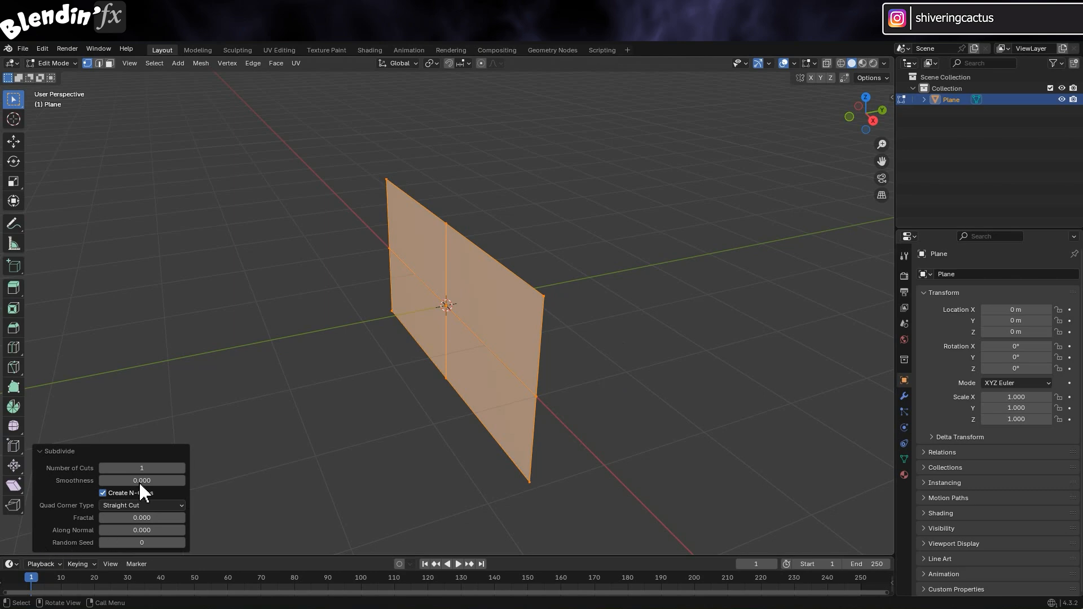
left_click(153, 468)
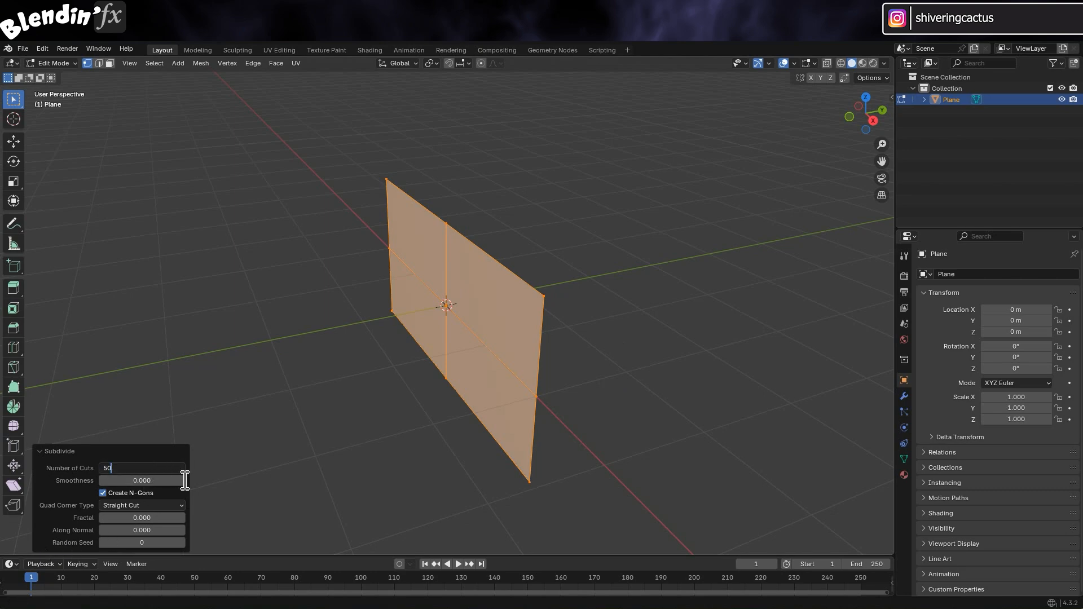
key("Return")
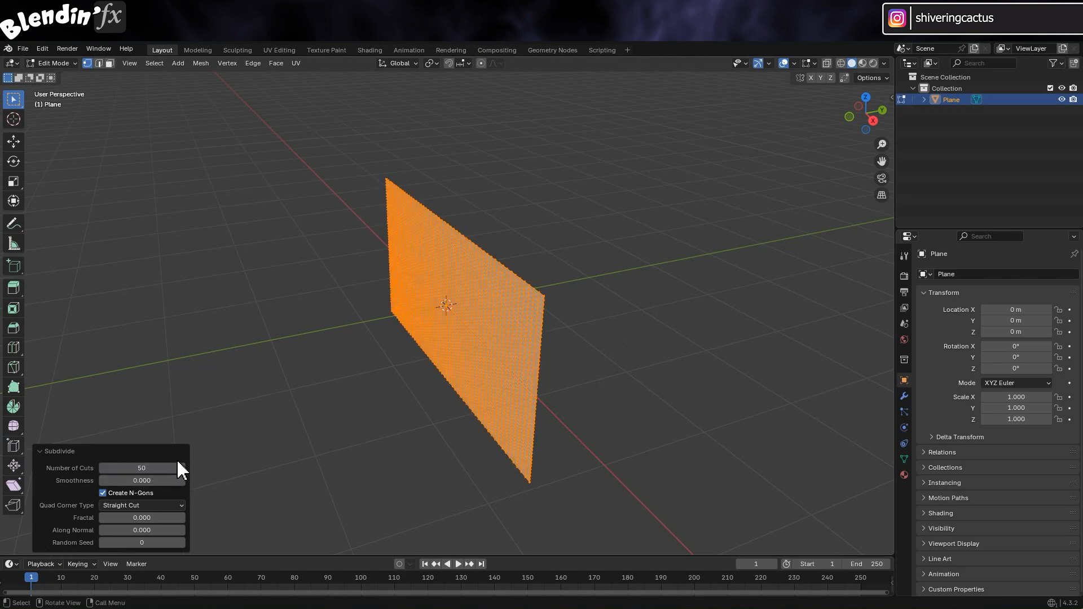
middle_click_drag(479, 403, 732, 186)
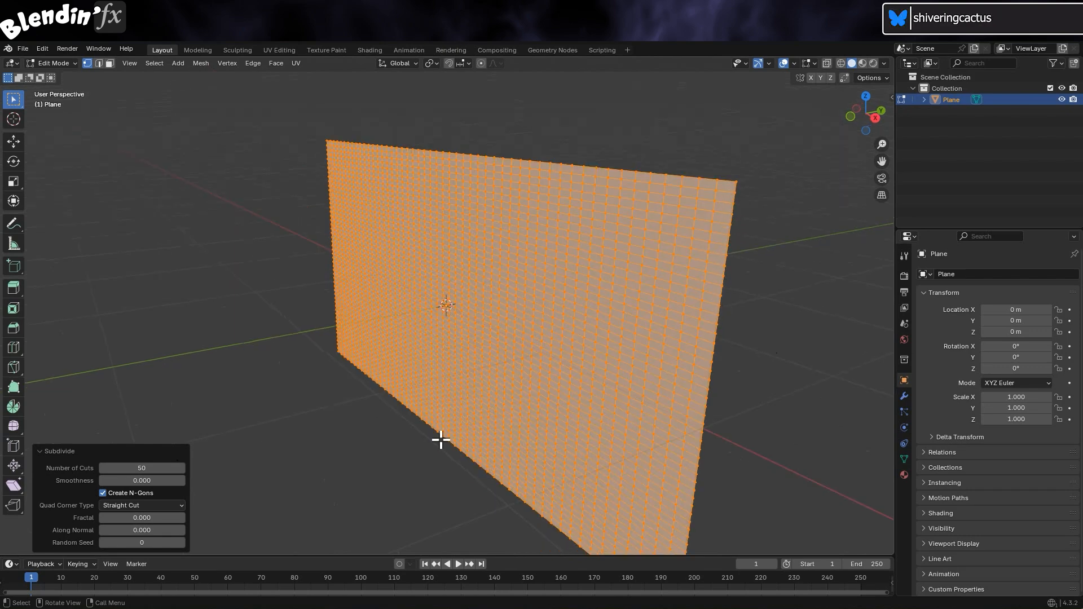
left_click(382, 439)
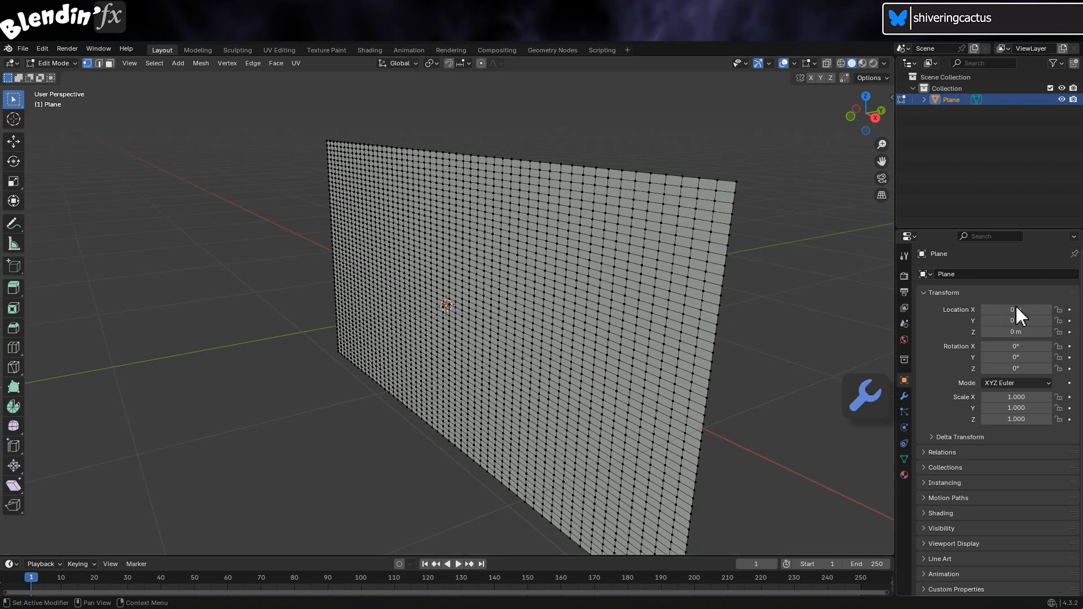
Add a Simple Deform modifier set to Bend with a 180° angle
left_click(904, 397)
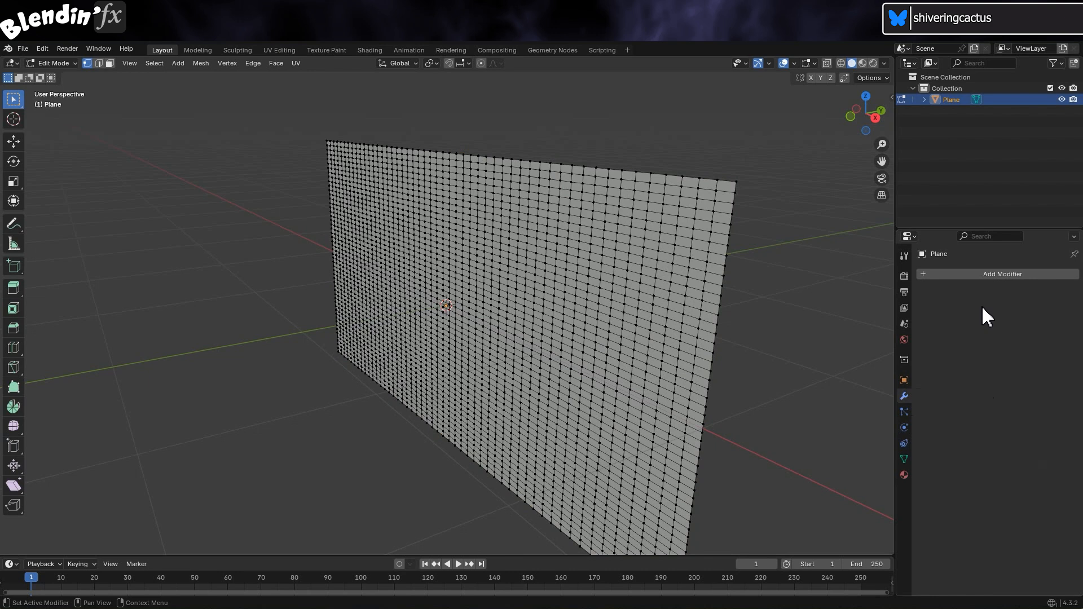
left_click(1020, 276)
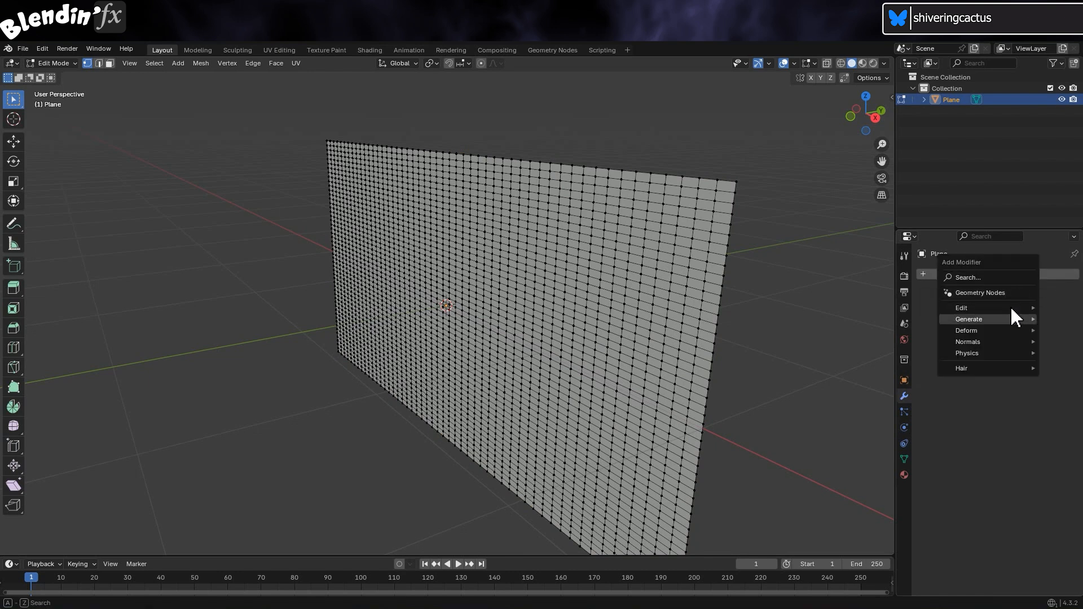
mouse_move(1007, 330)
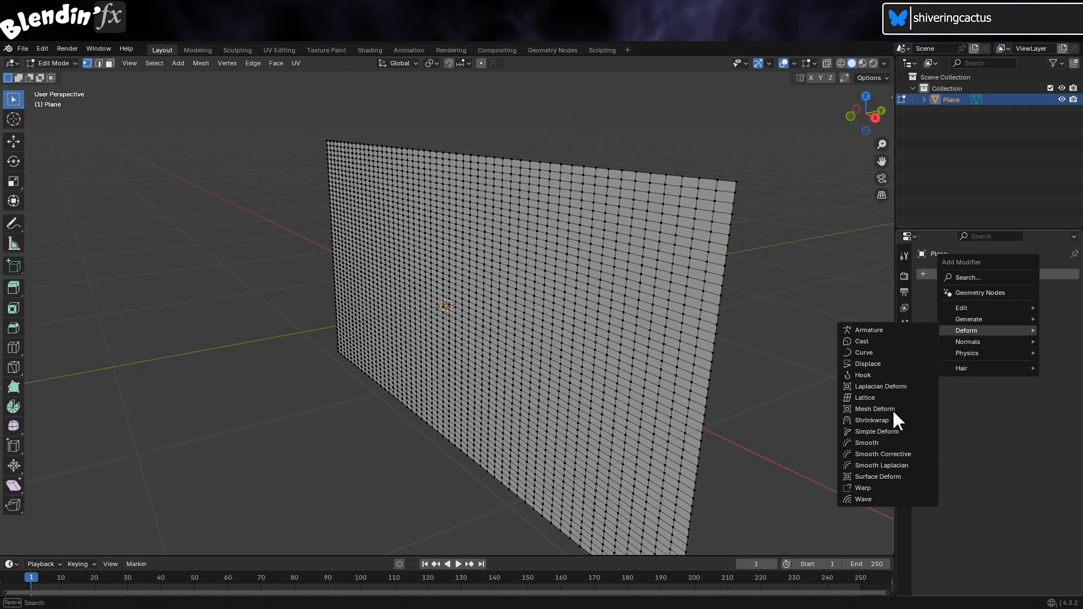
left_click(922, 432)
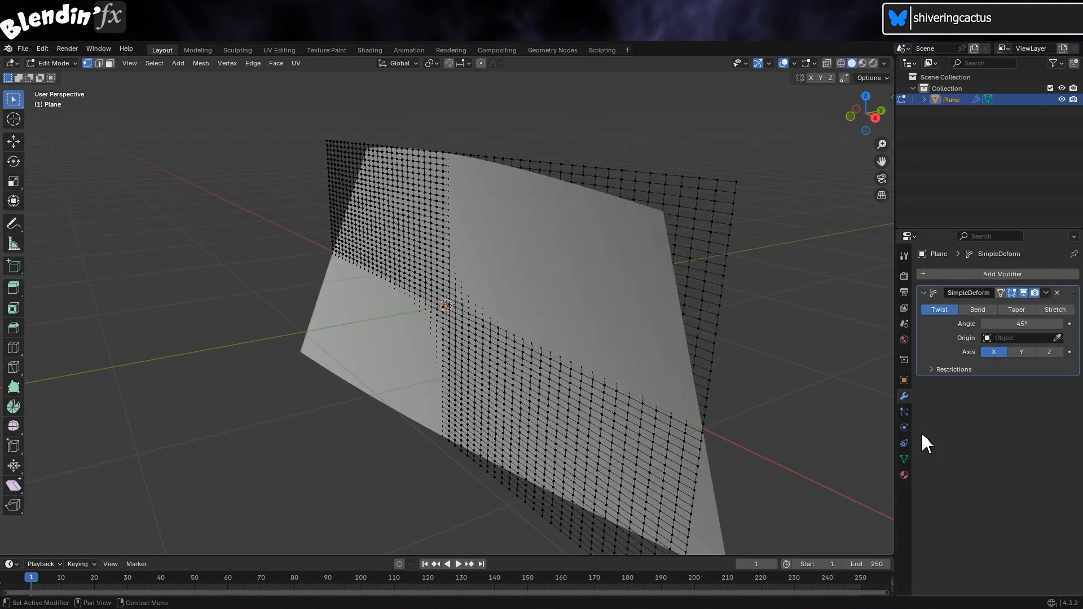
left_click(977, 310)
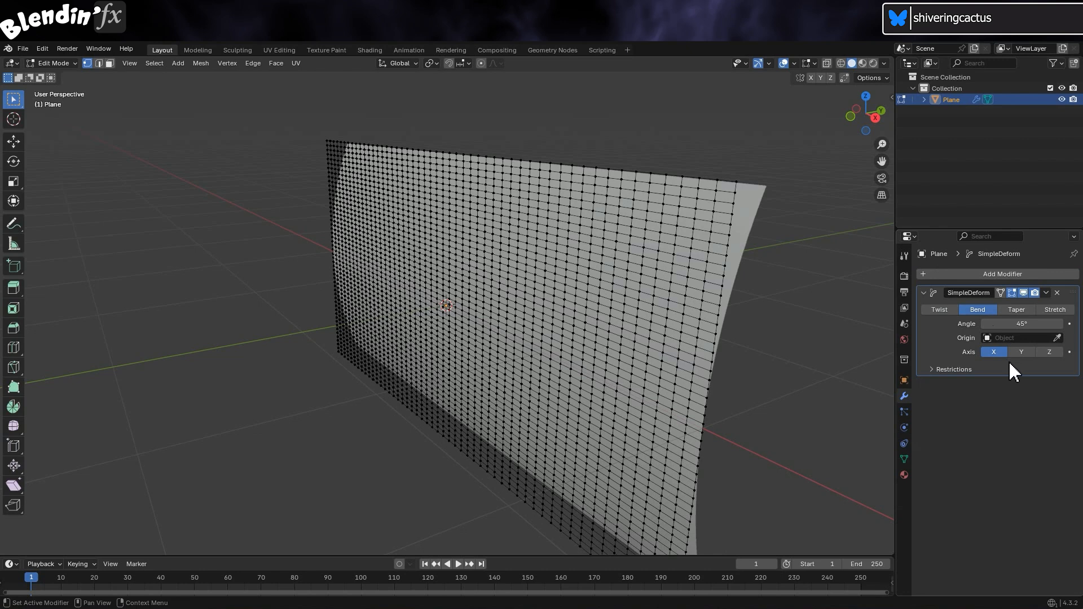
left_click_drag(1021, 325, 1022, 327)
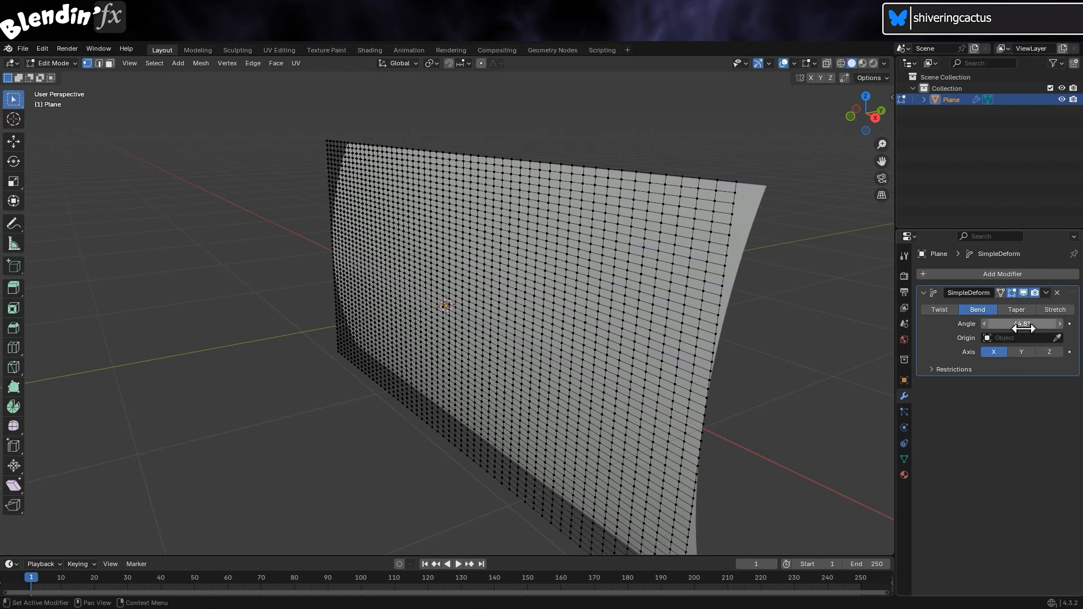
left_click(1023, 326)
key("Return")
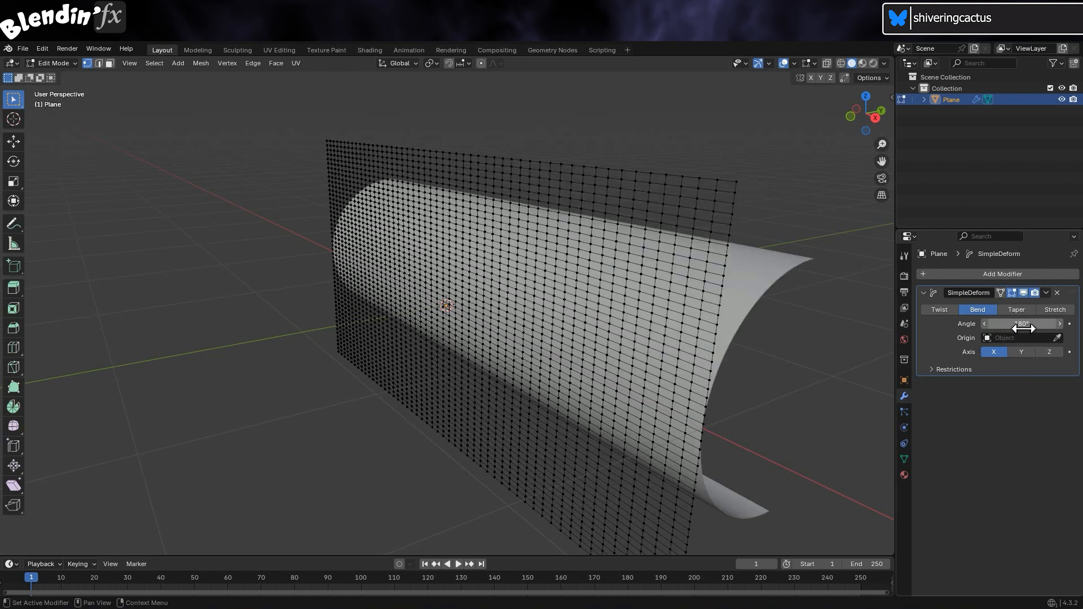
Add a second Simple Deform modifier bending 360° around the Z axis
left_click(1010, 275)
mouse_move(1012, 278)
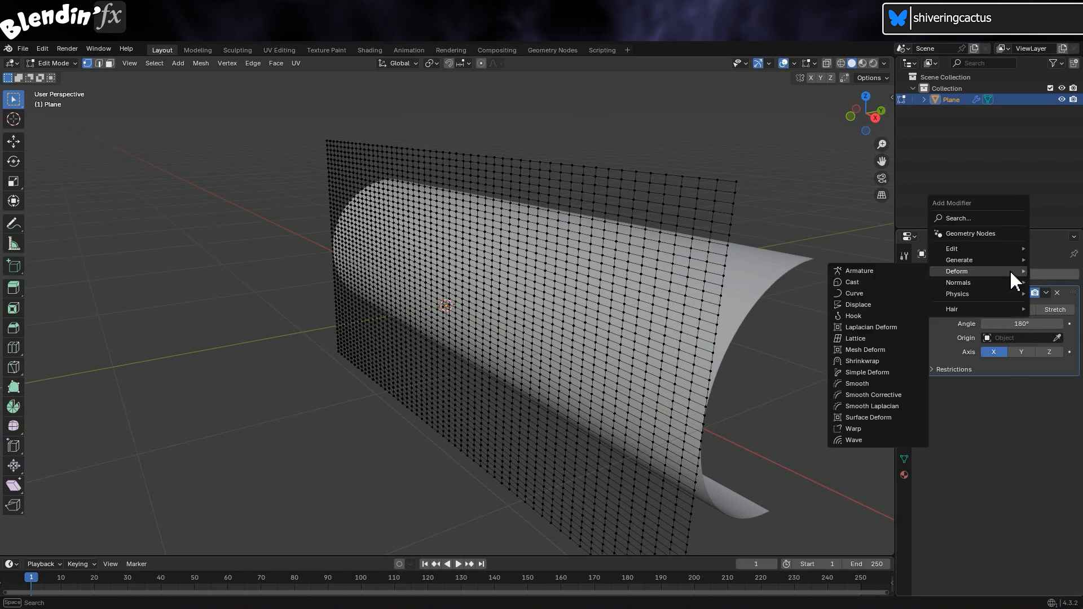
left_click(915, 371)
left_click(984, 401)
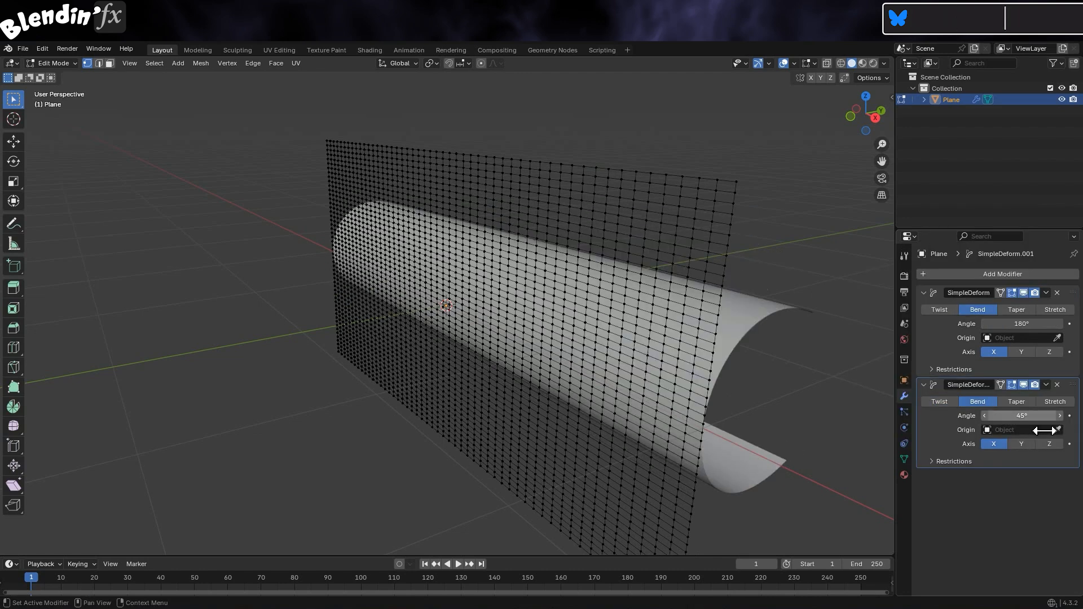
left_click(1035, 416)
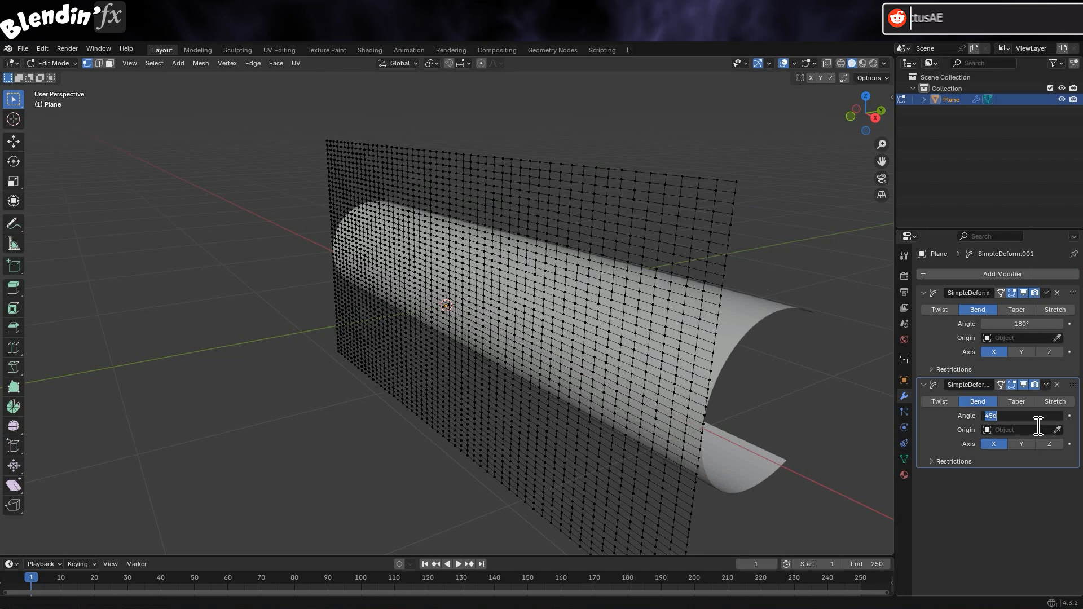
key("Return")
left_click(1050, 444)
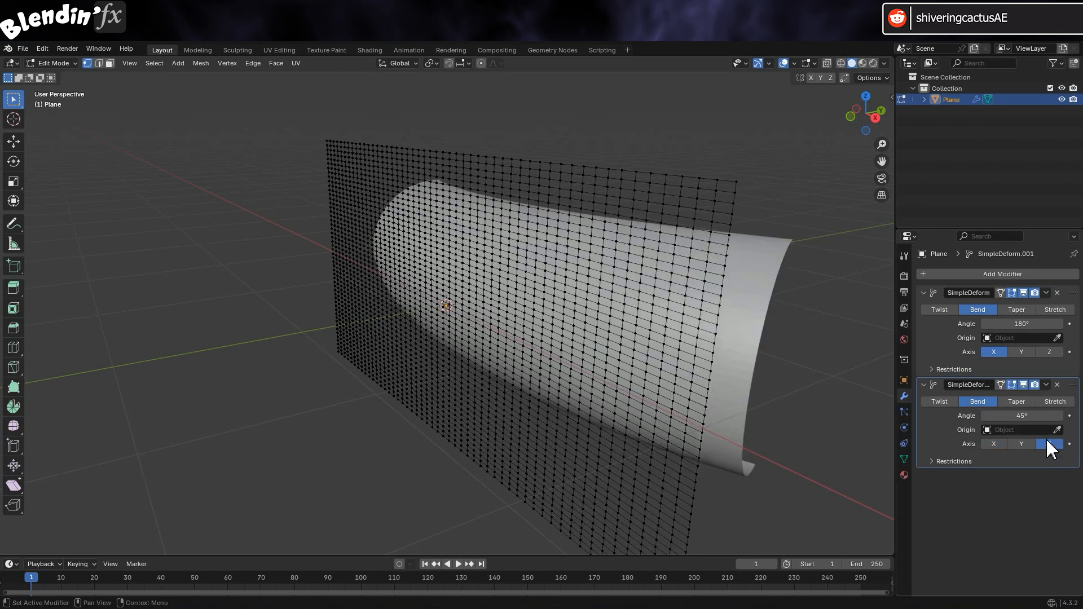
left_click(1029, 418)
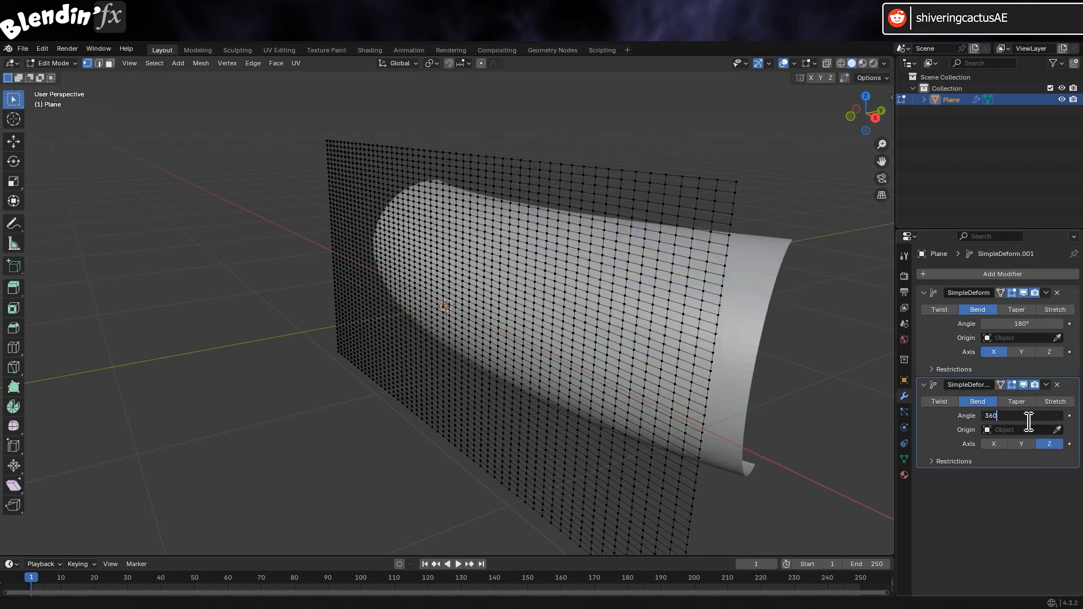
key("Return")
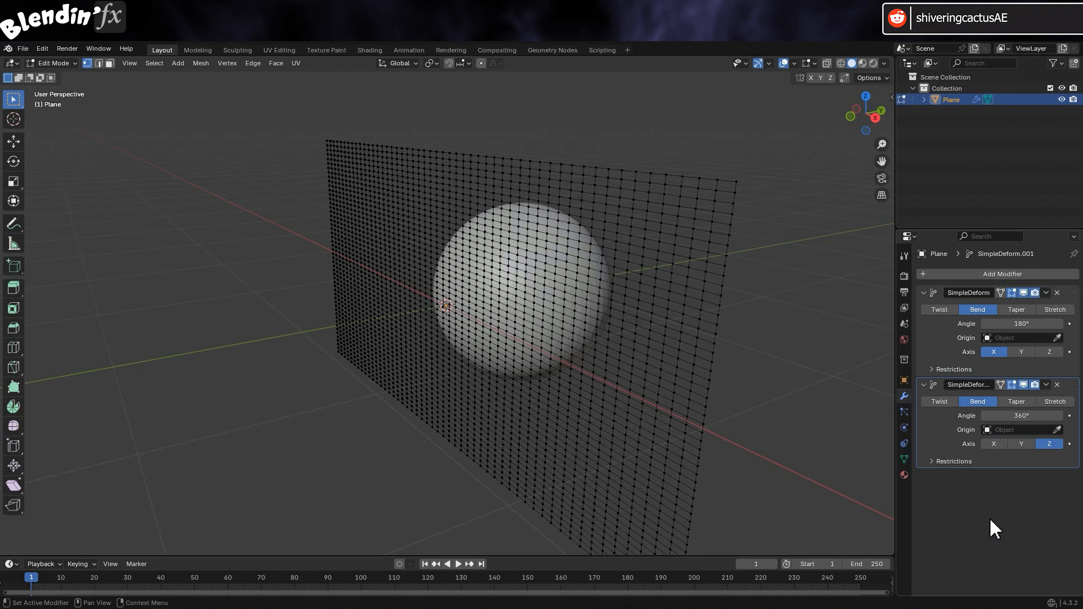
In Object Mode, set both bend angles to 0° and keyframe each at frame 1
left_click(50, 63)
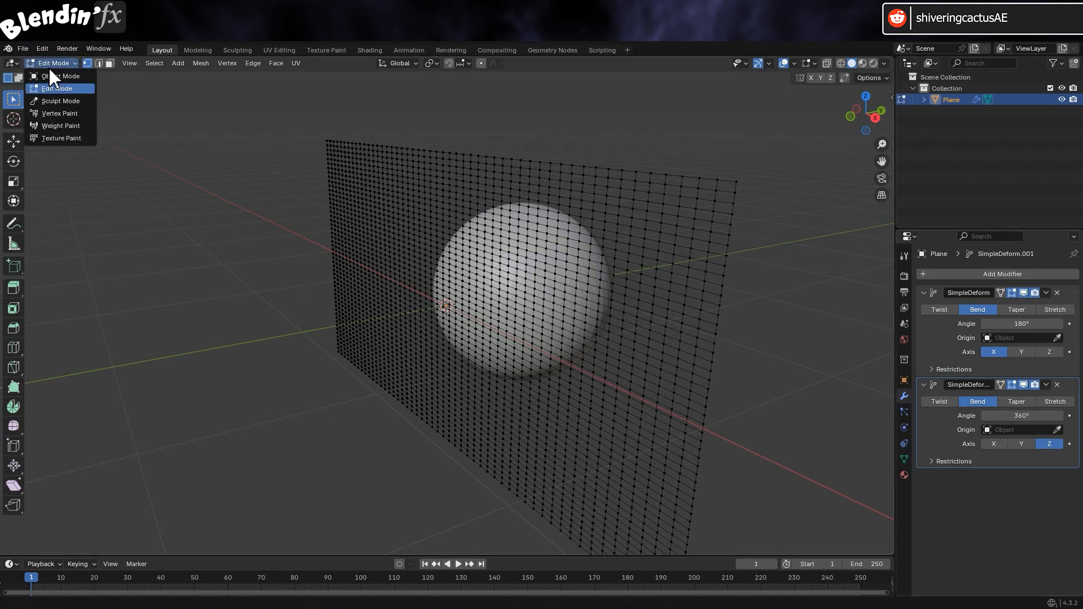
left_click(56, 76)
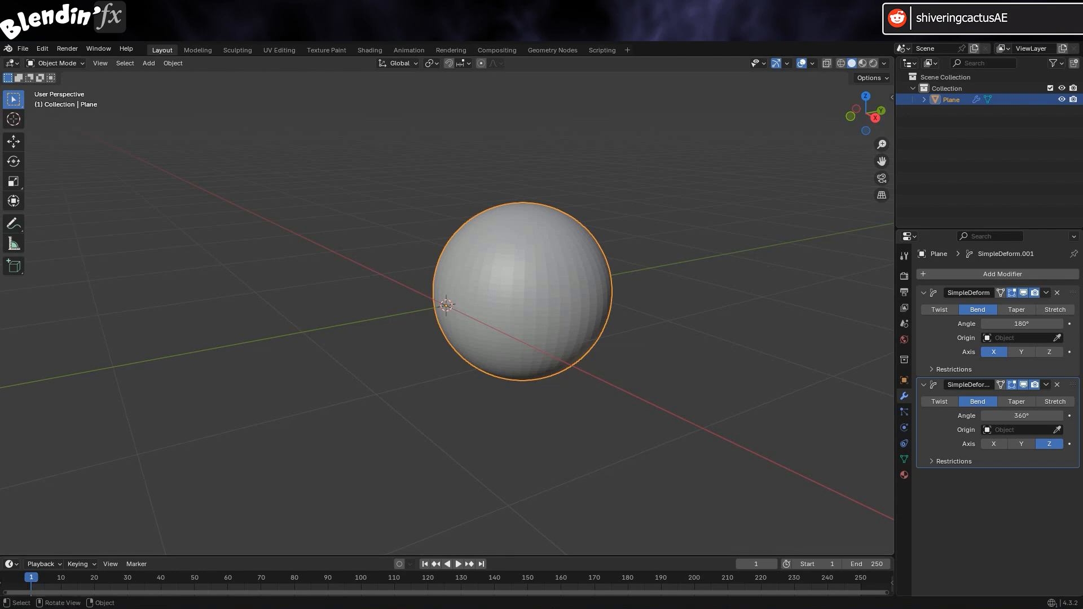
left_click(1026, 332)
left_click(1026, 325)
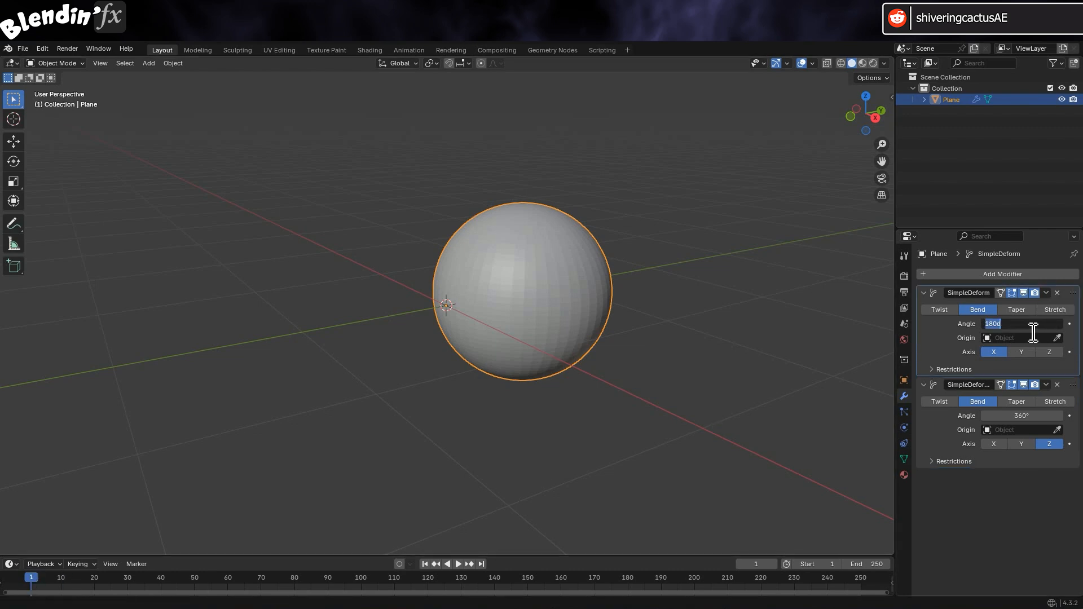
type("0")
key("Return")
left_click(1026, 417)
type("0")
key("Return")
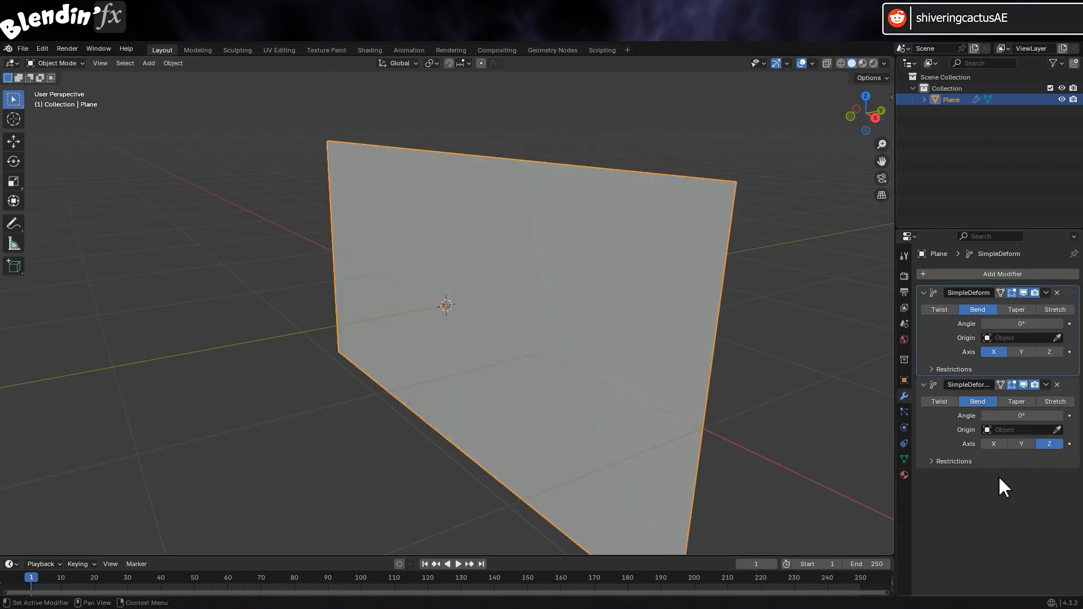
left_click(1069, 324)
left_click(1070, 416)
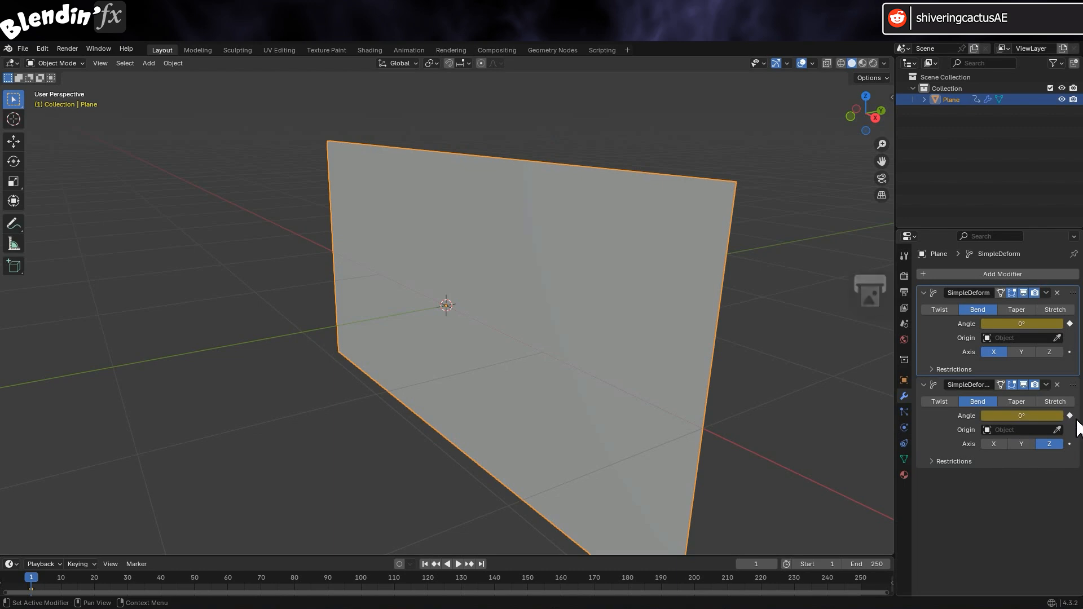
Set the output frame rate to 30 fps and enter 5*30 to reach frame 150
left_click(904, 291)
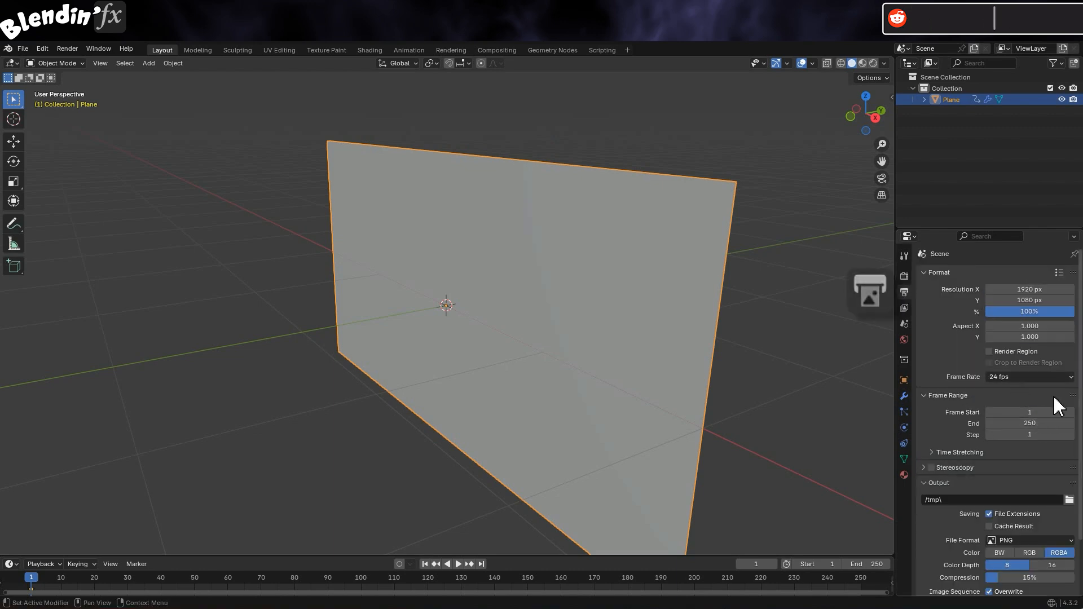
left_click(1071, 378)
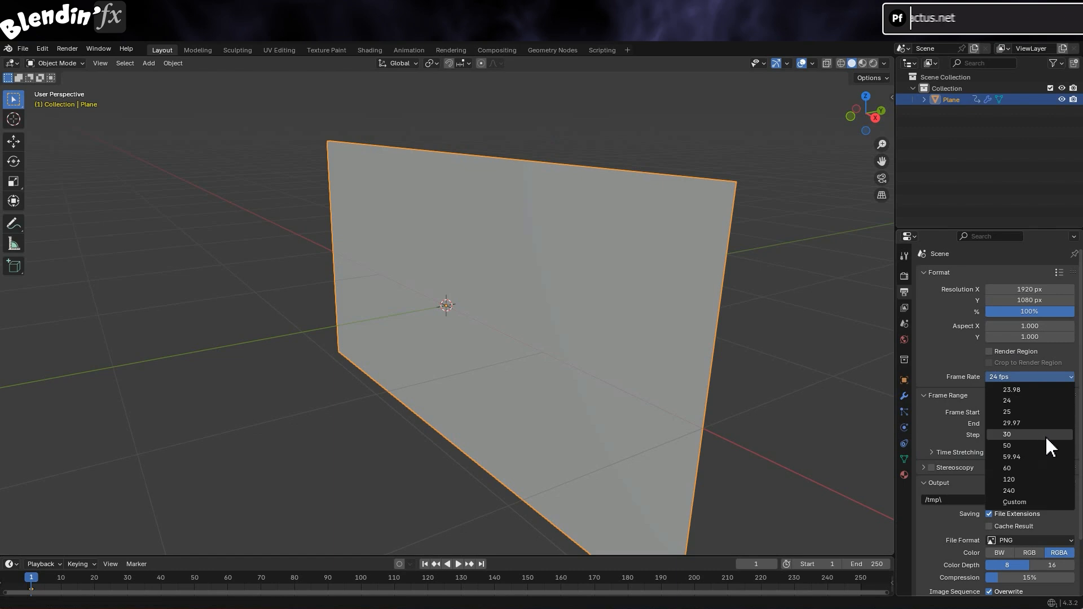
left_click(1047, 435)
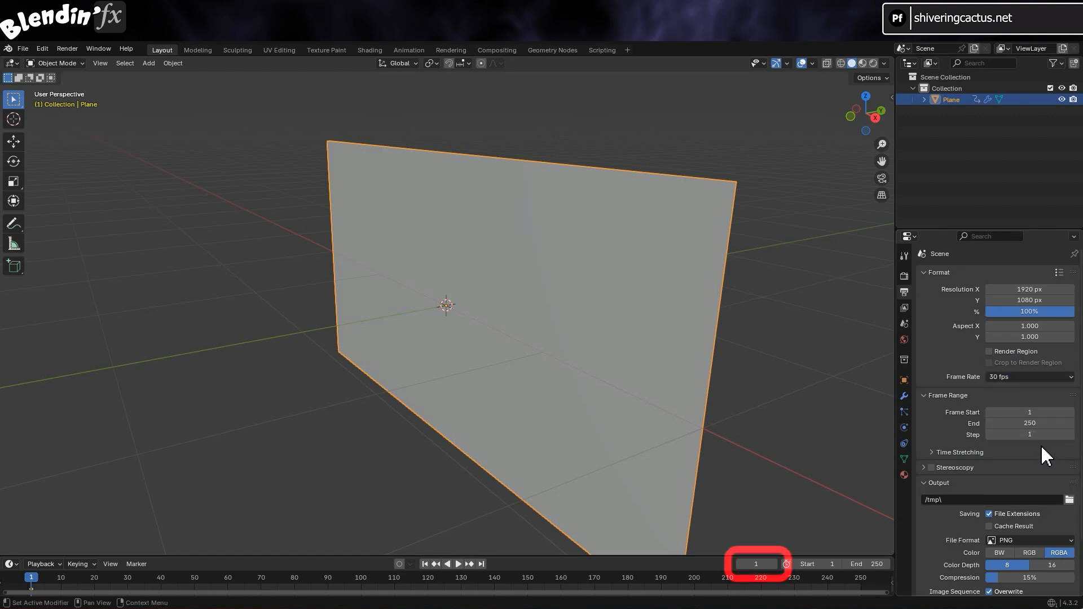
left_click(755, 564)
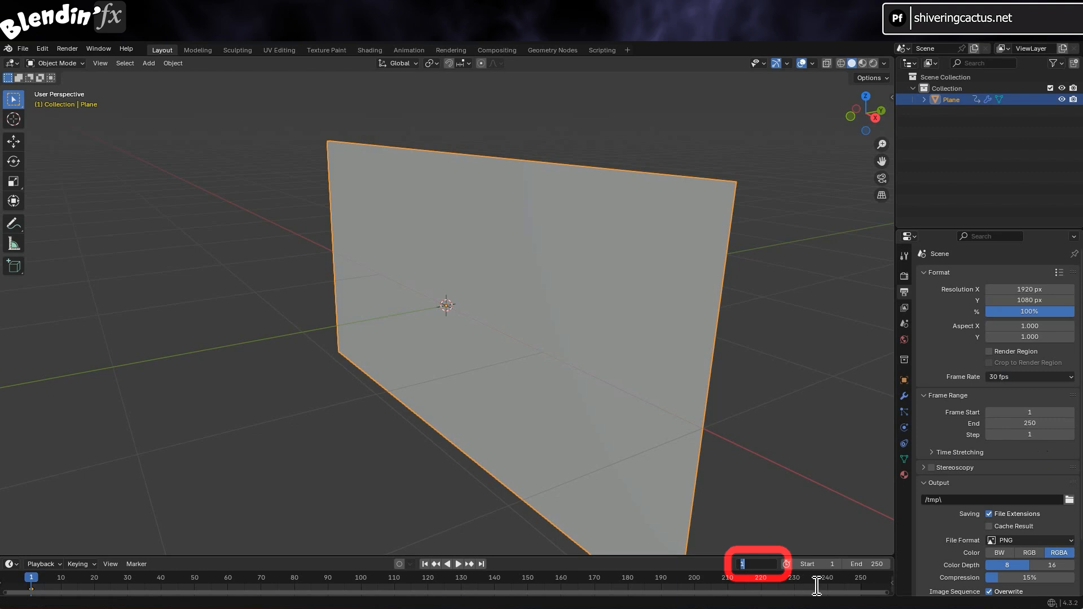
type("5*30")
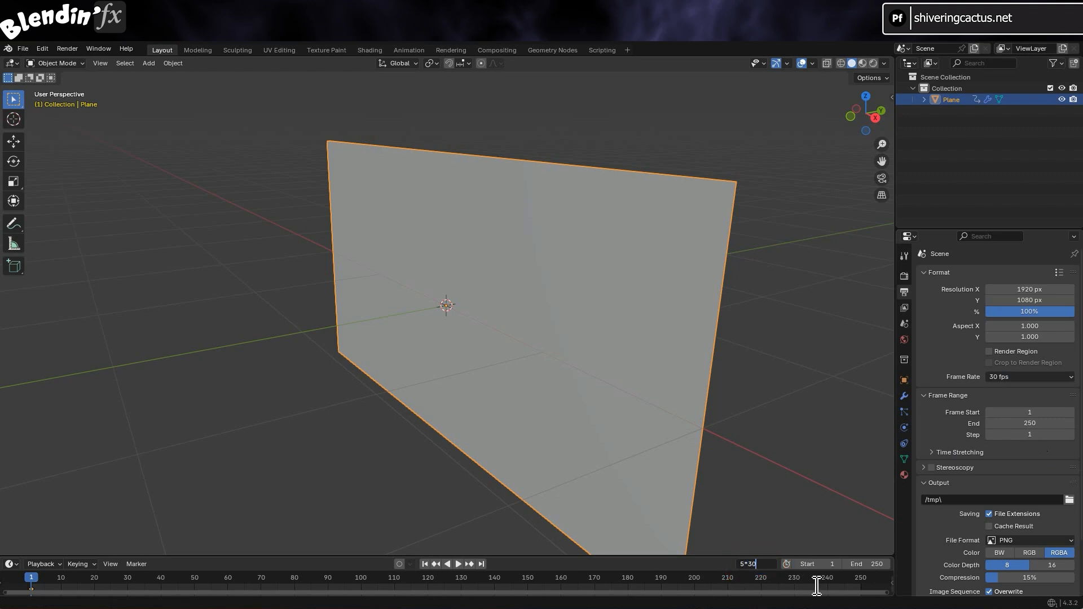
key("Return")
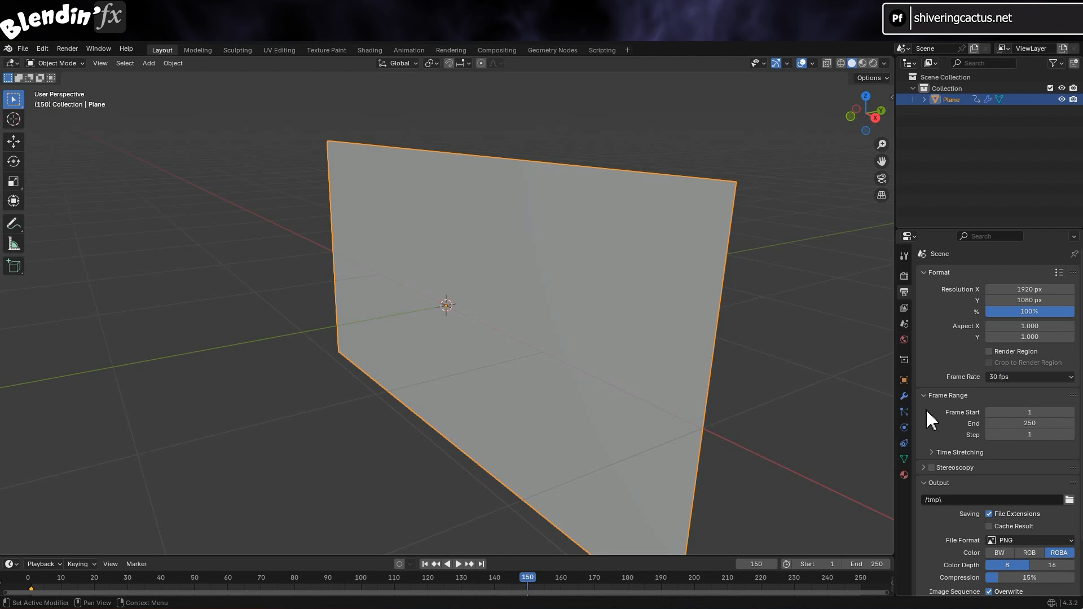
On frame 150, keyframe the first bend at 180° and the second at 360°
left_click(904, 395)
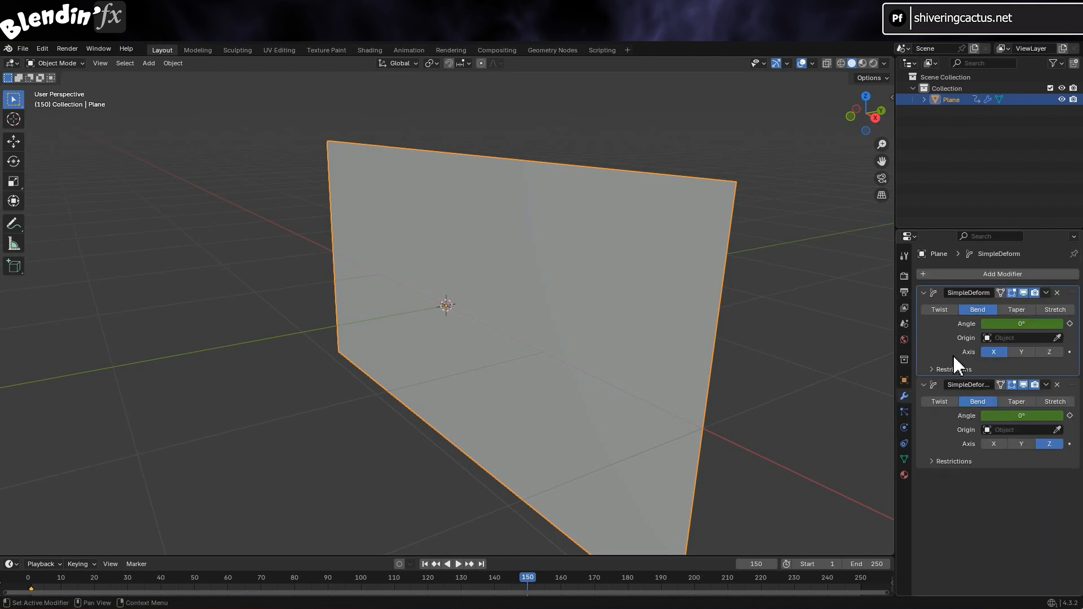
left_click(1021, 324)
type("180")
key("Return")
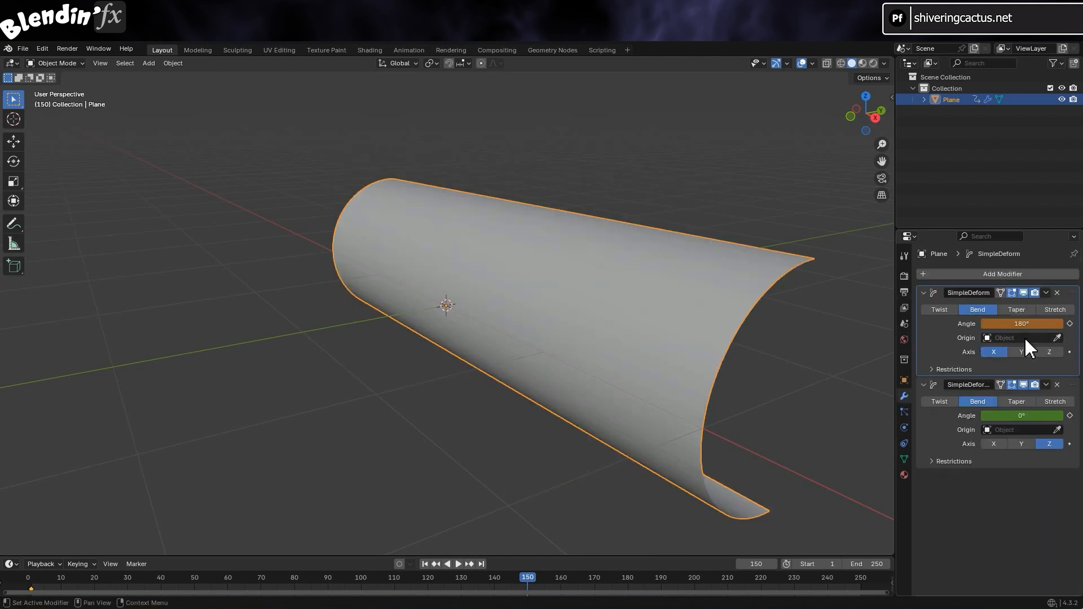
left_click(1022, 416)
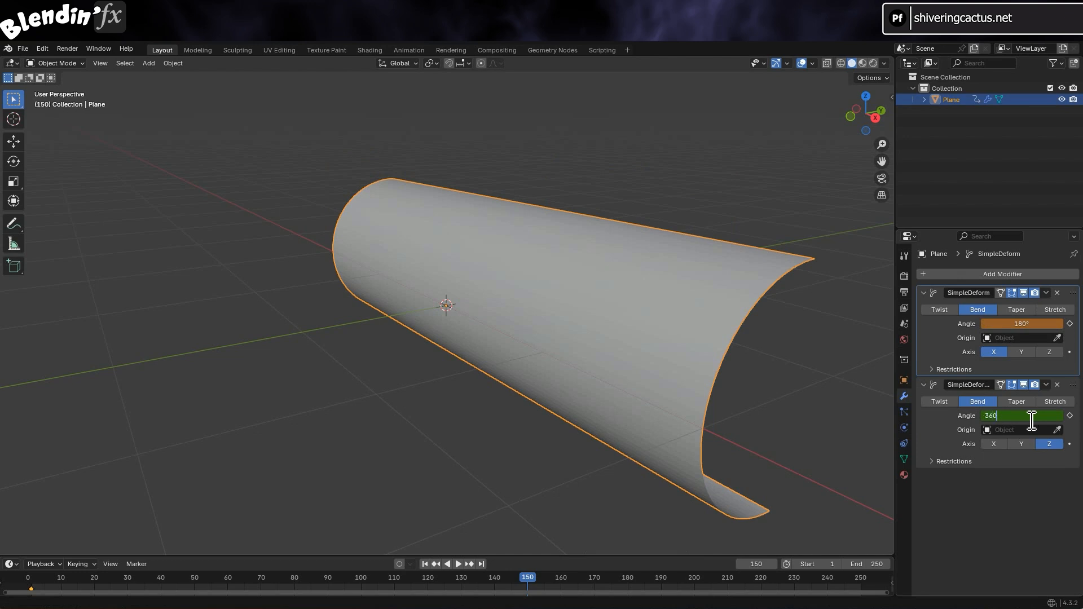
type("360")
key("Return")
left_click(1069, 324)
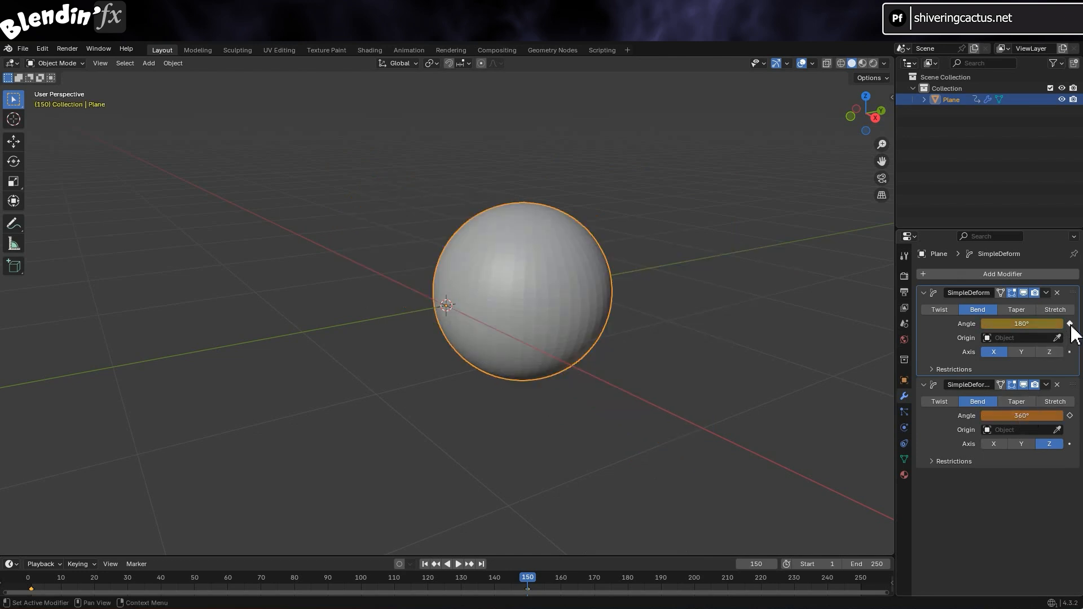
left_click(1069, 416)
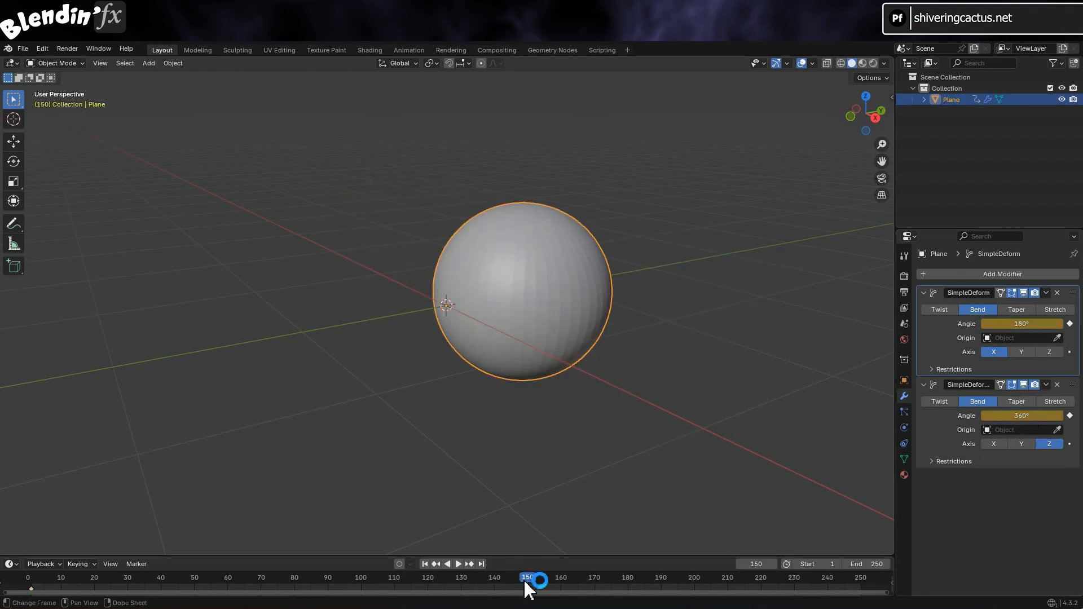
left_click_drag(528, 590, 96, 587)
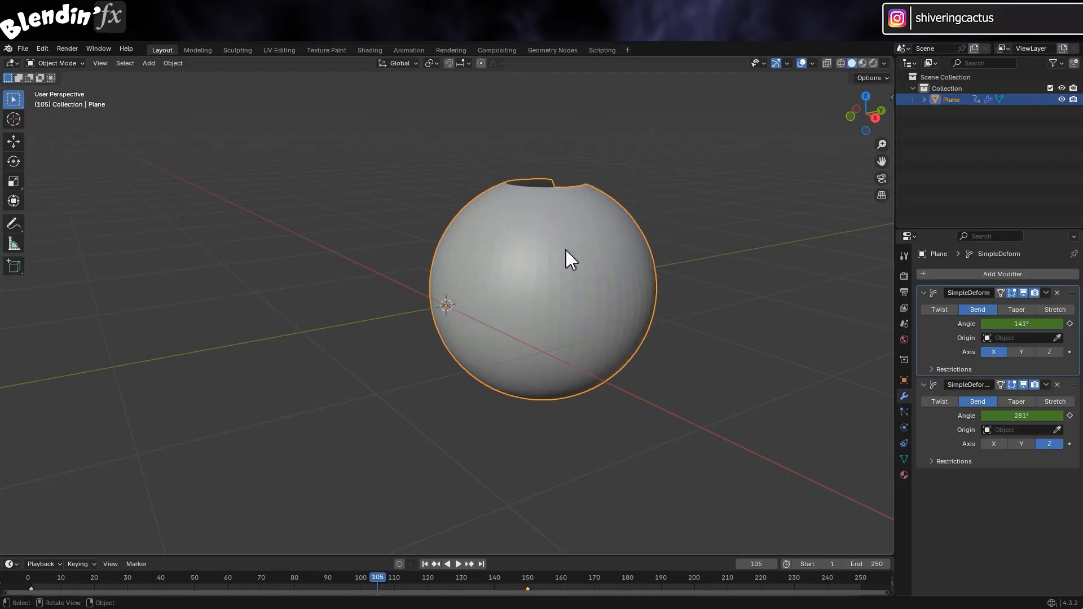
Apply Shade Smooth to the sphere and preview the wrap animation, settling on frame 150
right_click(566, 250)
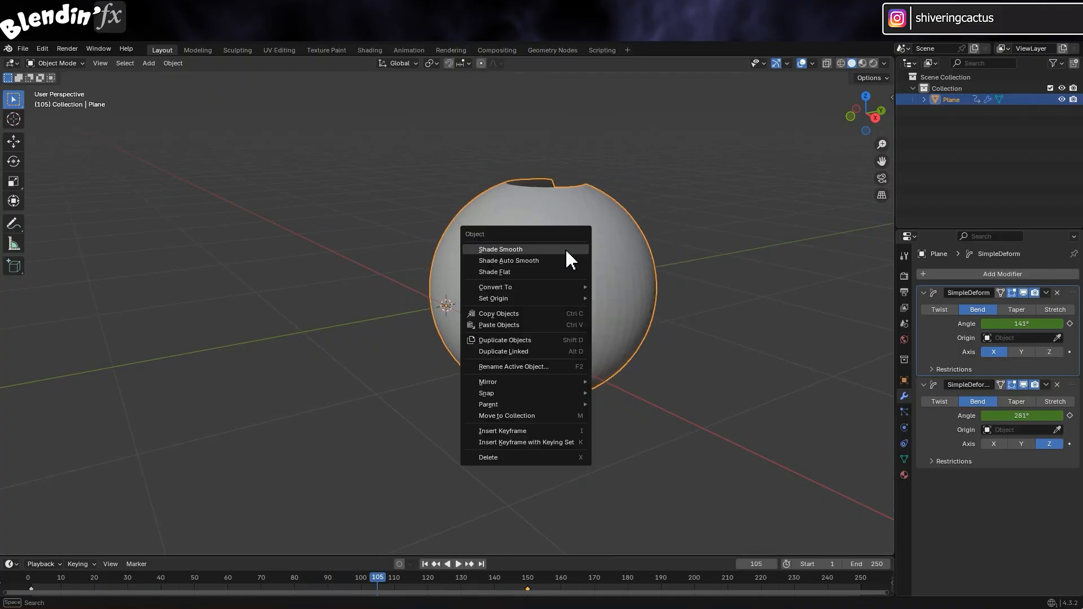
left_click(565, 249)
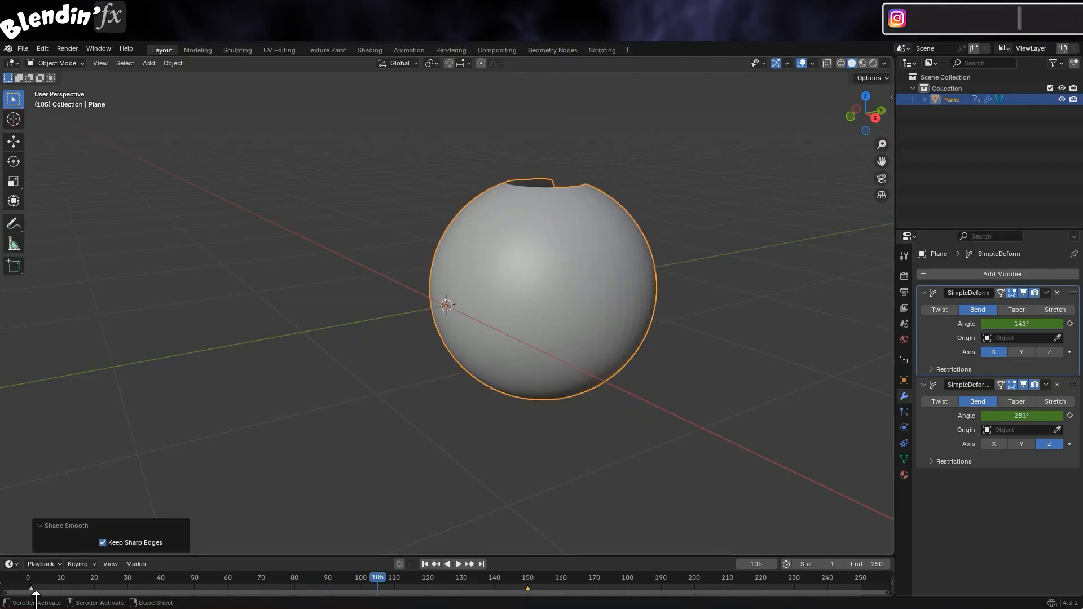
key("space")
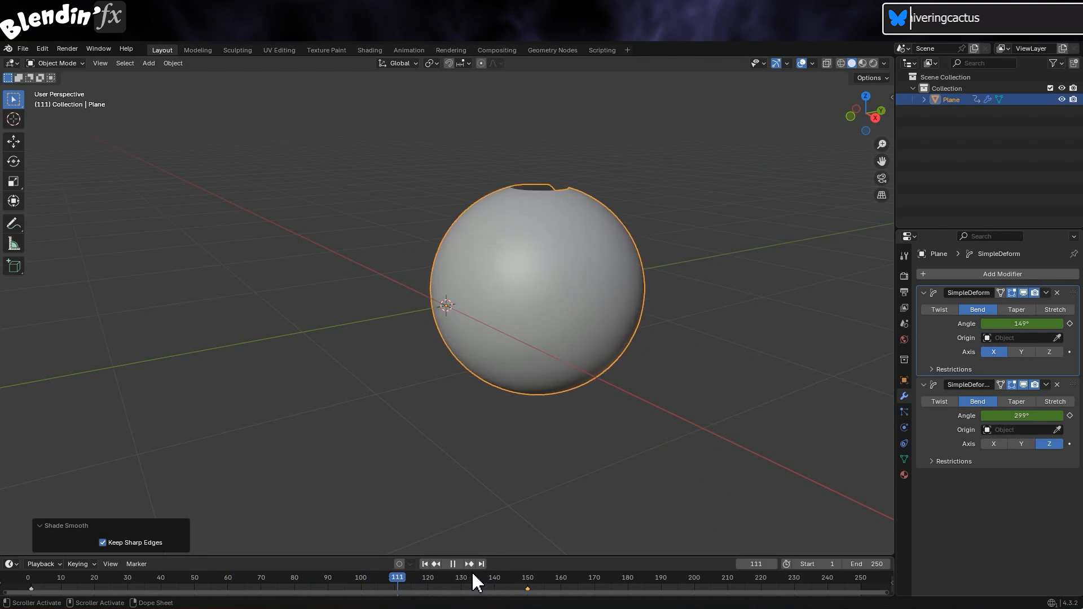
left_click_drag(476, 581, 61, 591)
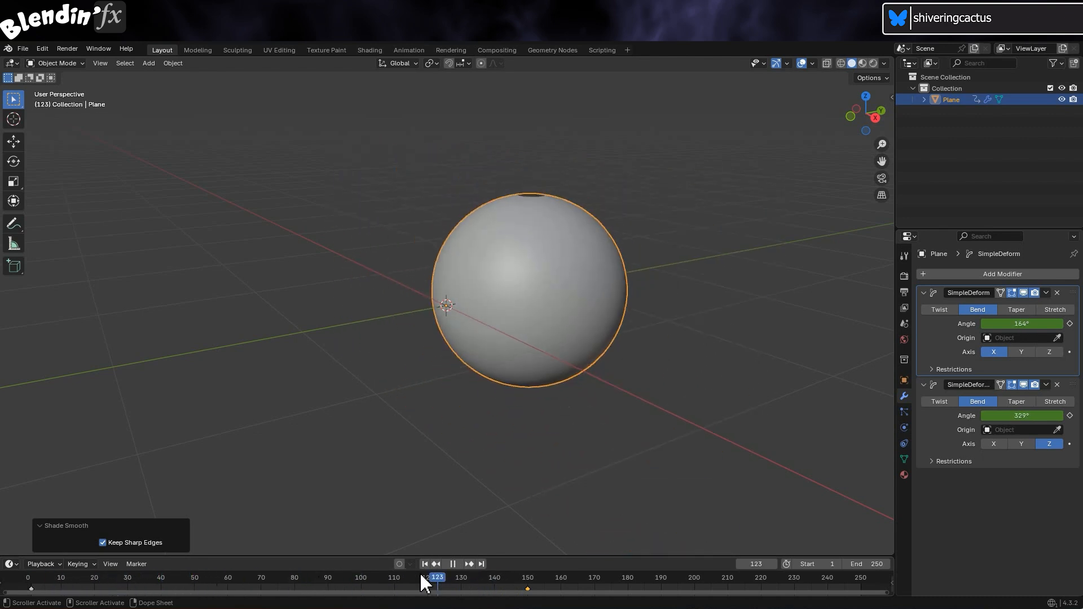
left_click(453, 563)
left_click(308, 580)
key("space")
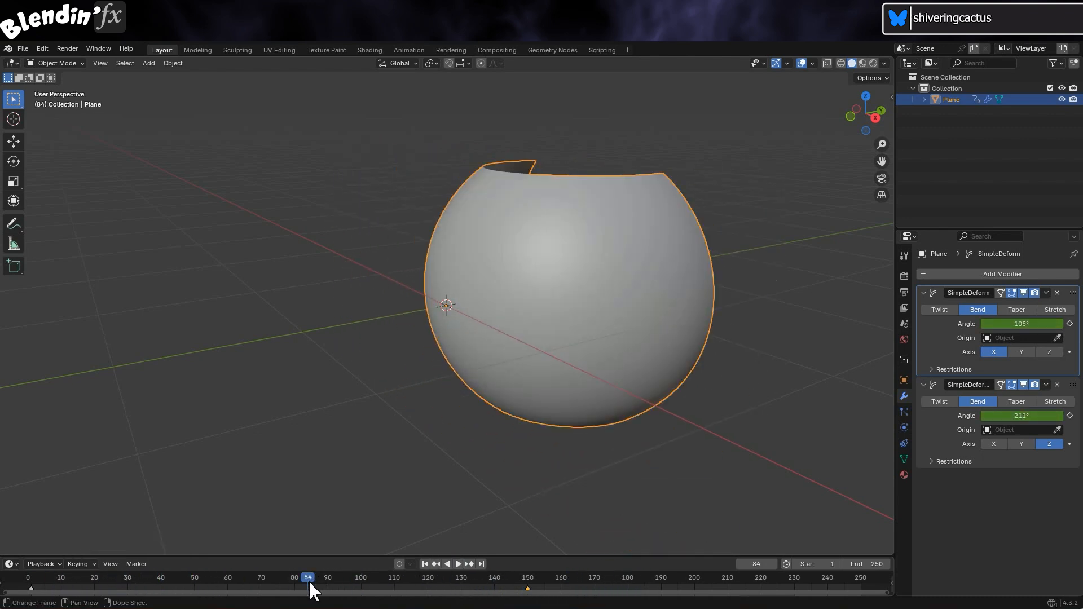
left_click_drag(522, 583, 525, 587)
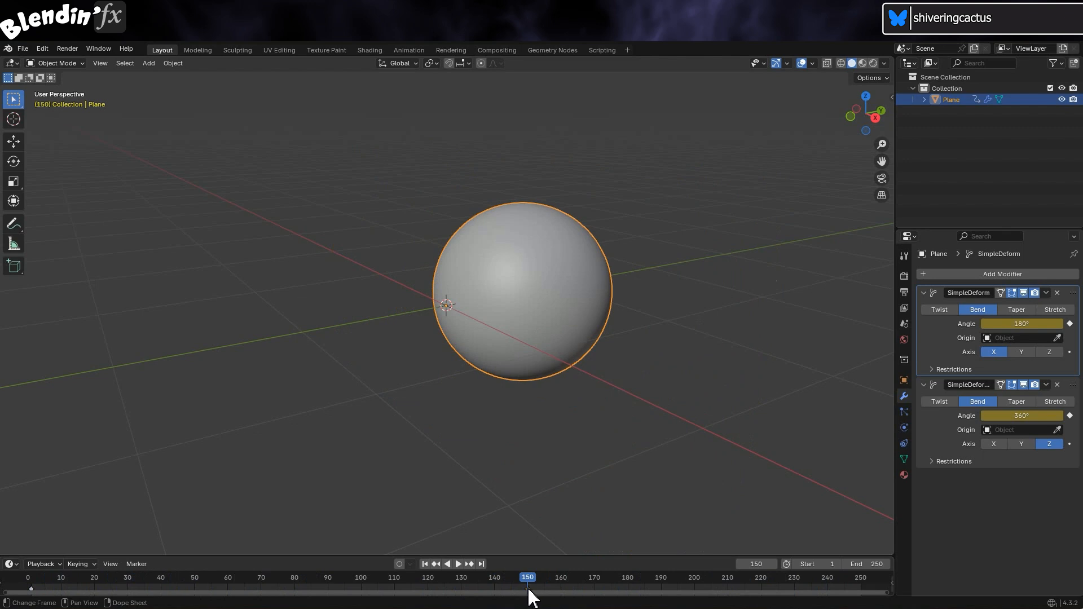
left_click(24, 49)
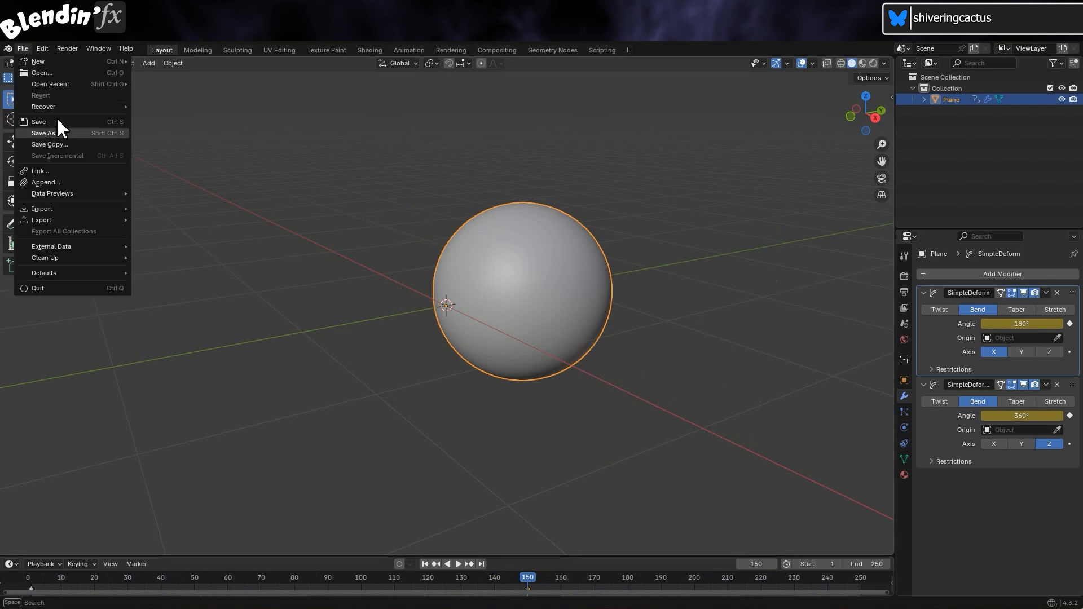
mouse_move(77, 221)
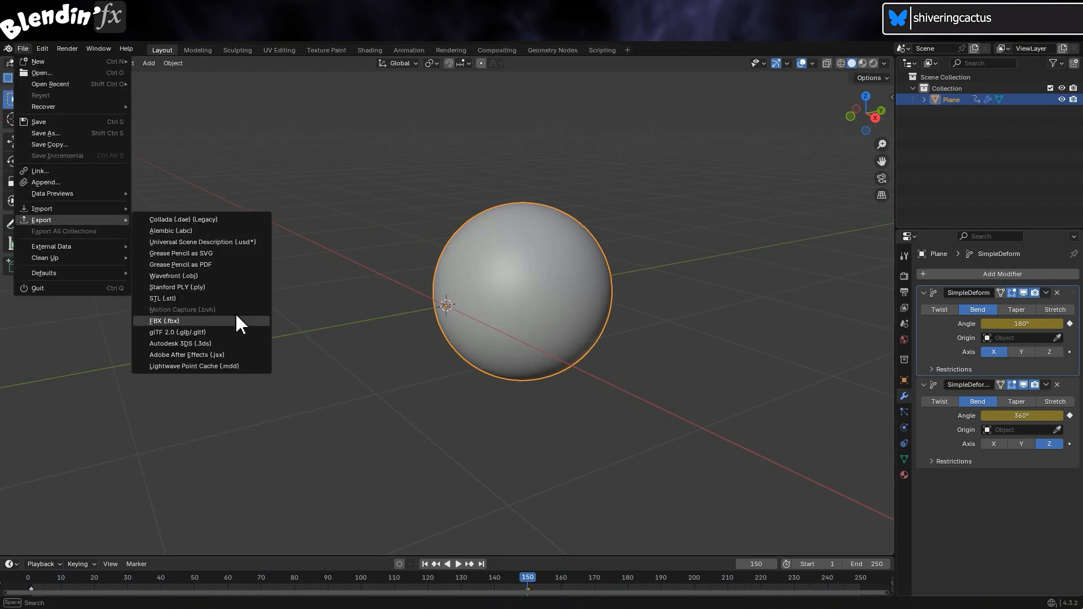
left_click(265, 320)
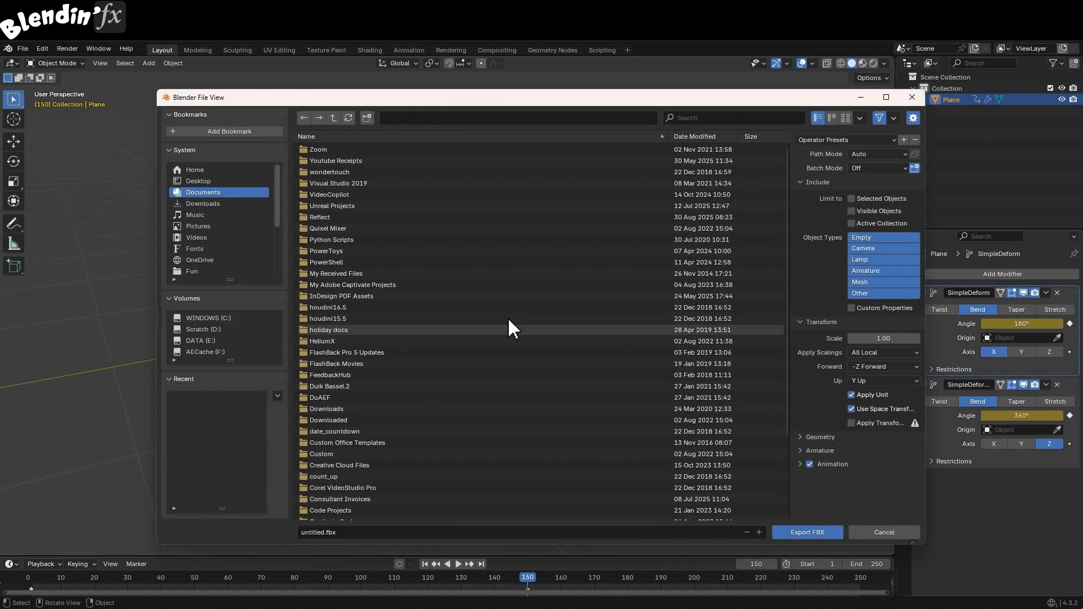
left_click(801, 437)
scroll(846, 442, "down", 3)
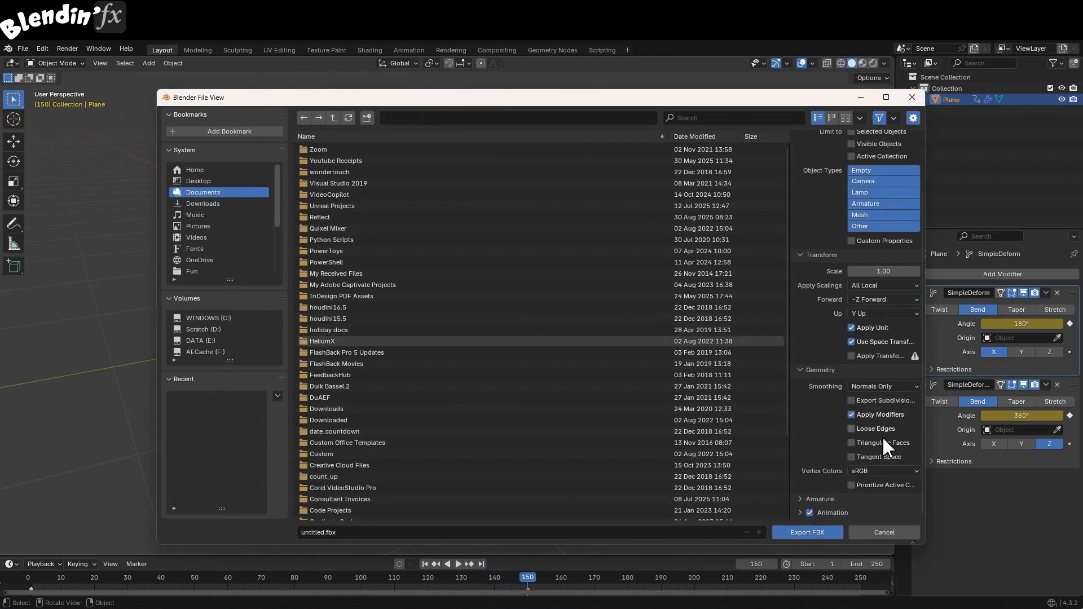
left_click(908, 534)
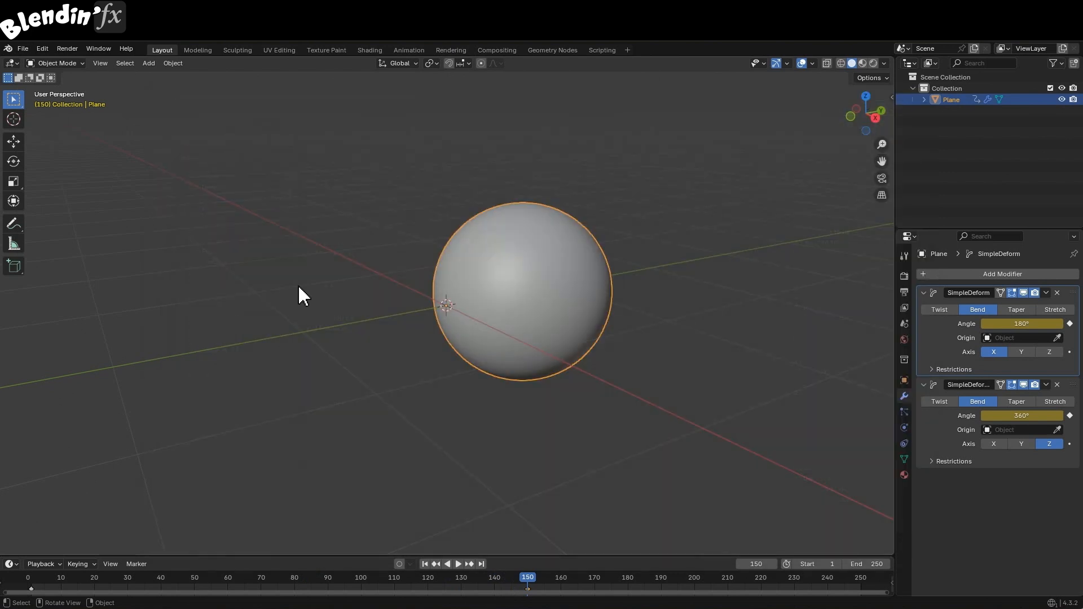
In Preferences > Add-ons, search 'fb', then replace the search with 'glt'
left_click(41, 48)
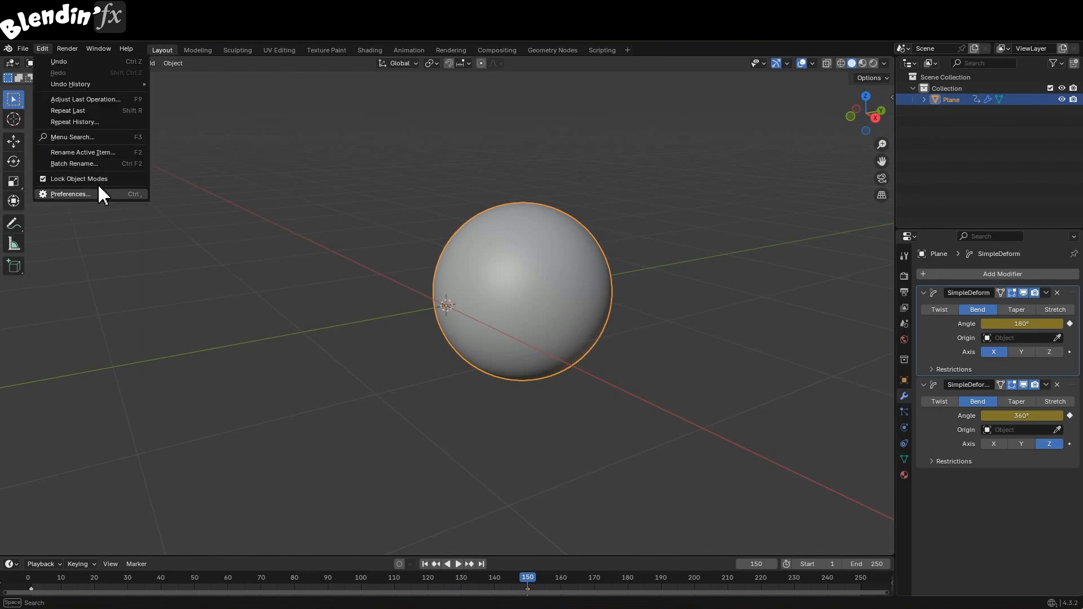
left_click(123, 194)
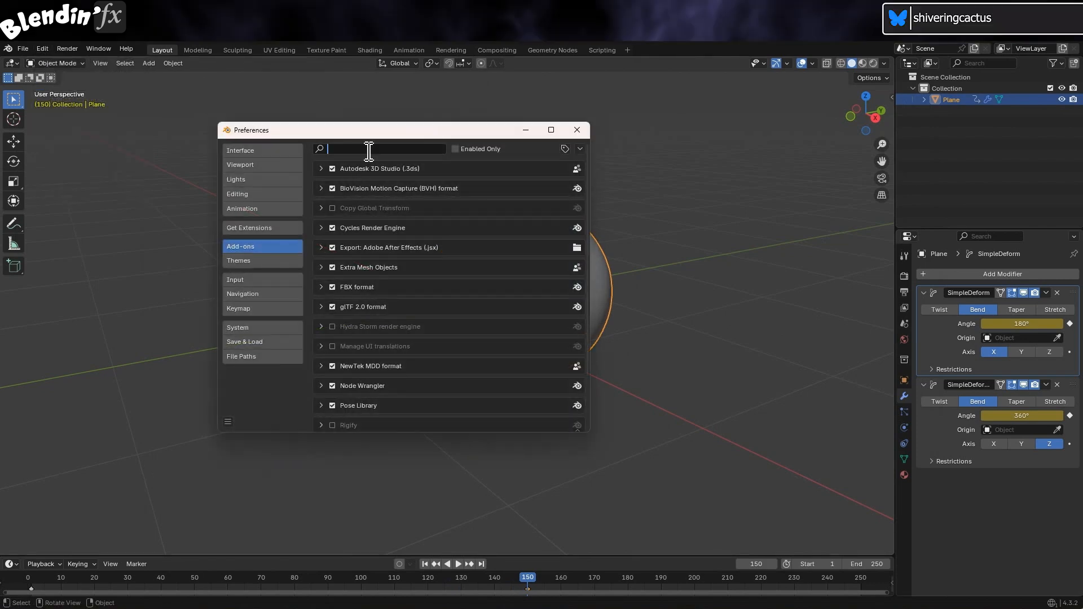
type("fbx")
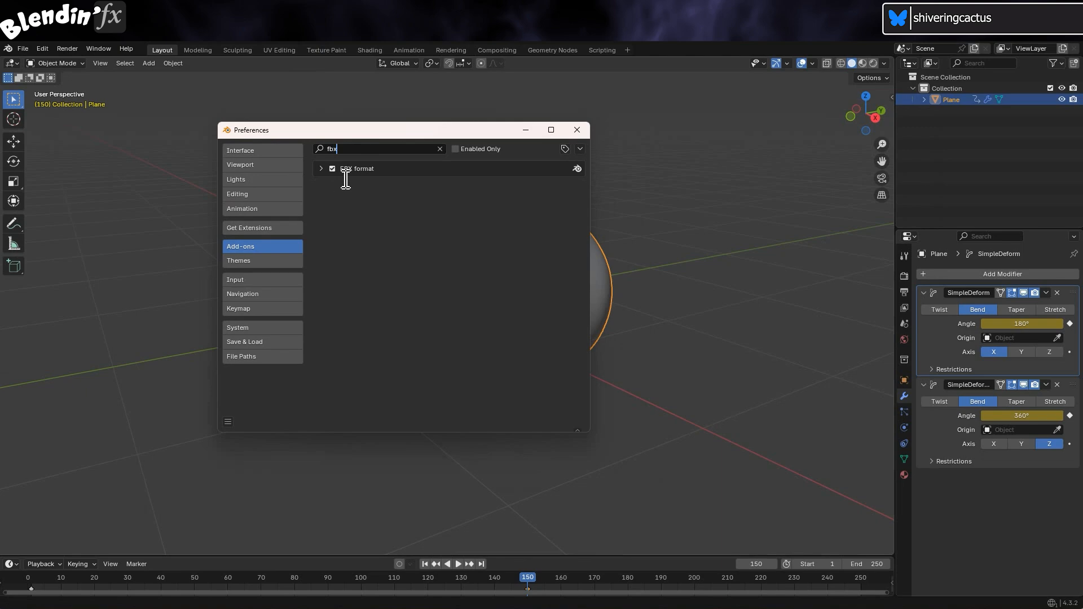
left_click_drag(357, 154, 255, 156)
type("glt")
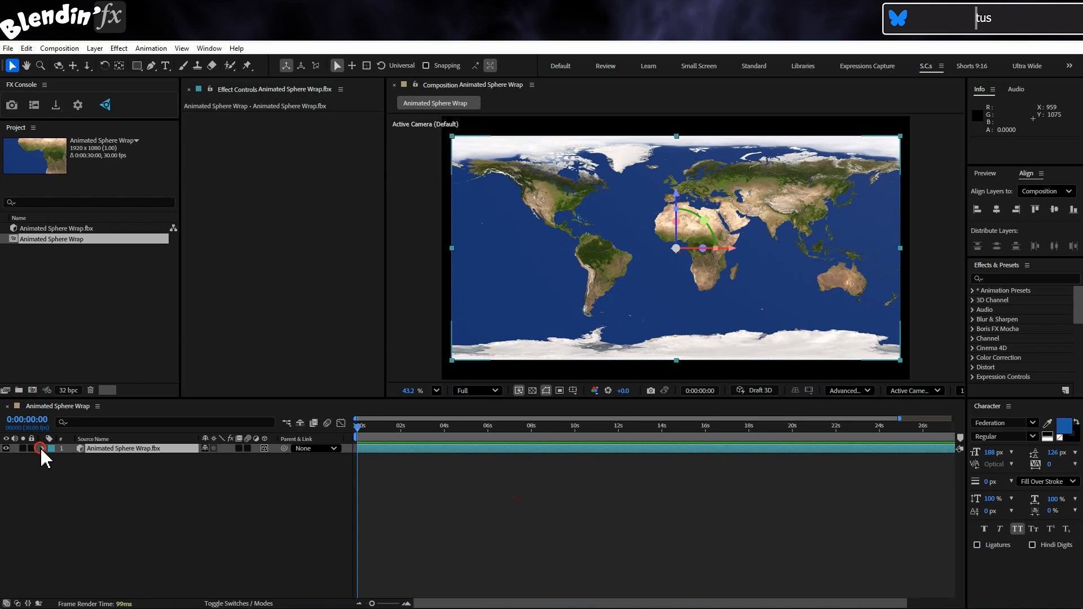
Set the FBX layer's Animation Options name to Plane|PlaneAction, scrub it, then preview from the start
left_click(43, 448)
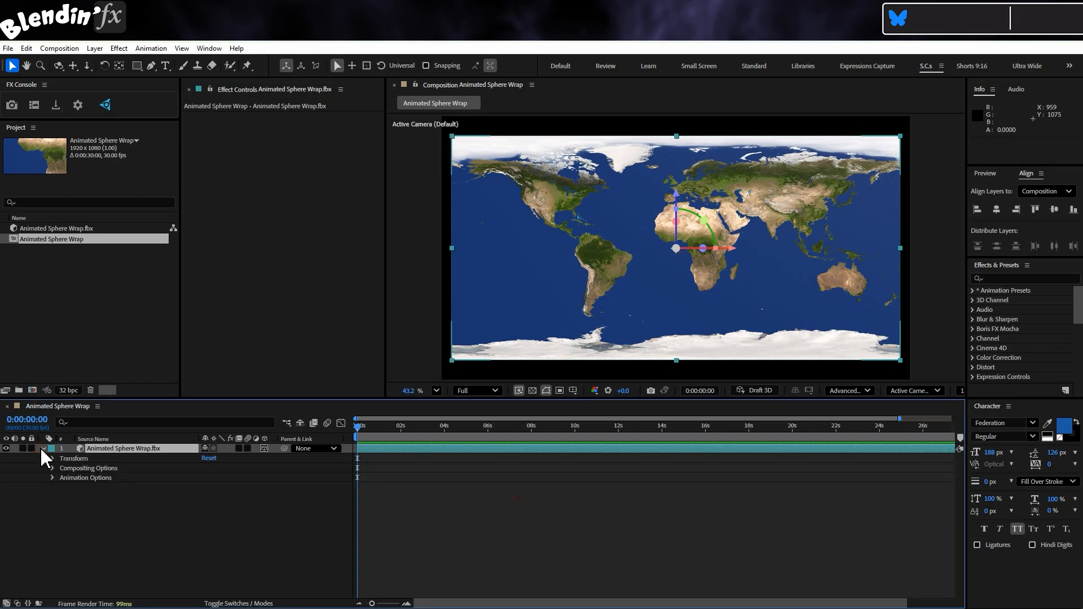
left_click(51, 478)
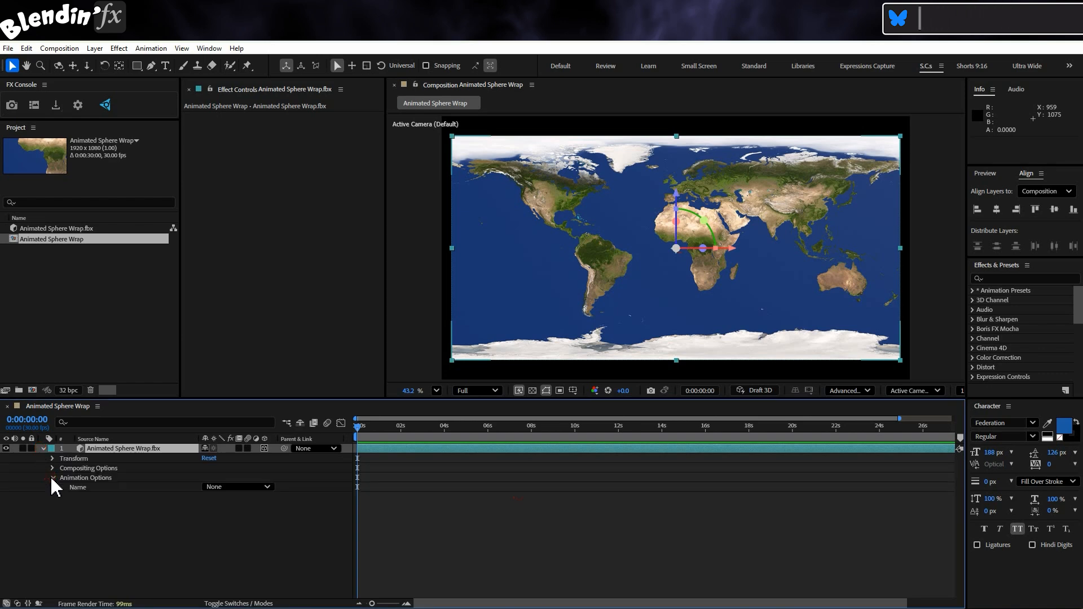
left_click(264, 487)
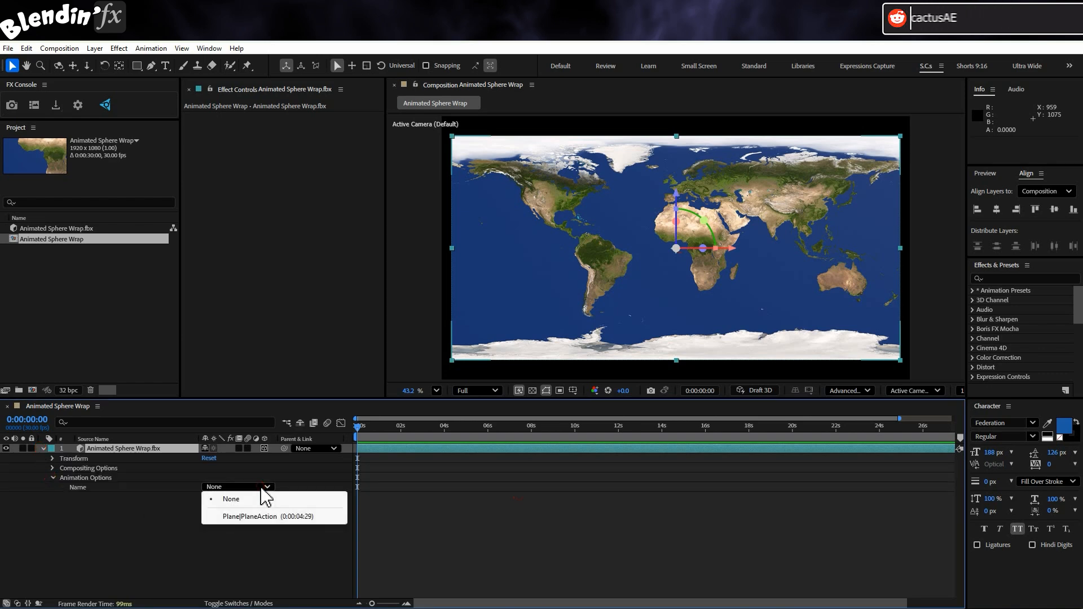
left_click(321, 517)
left_click_drag(358, 431, 458, 432)
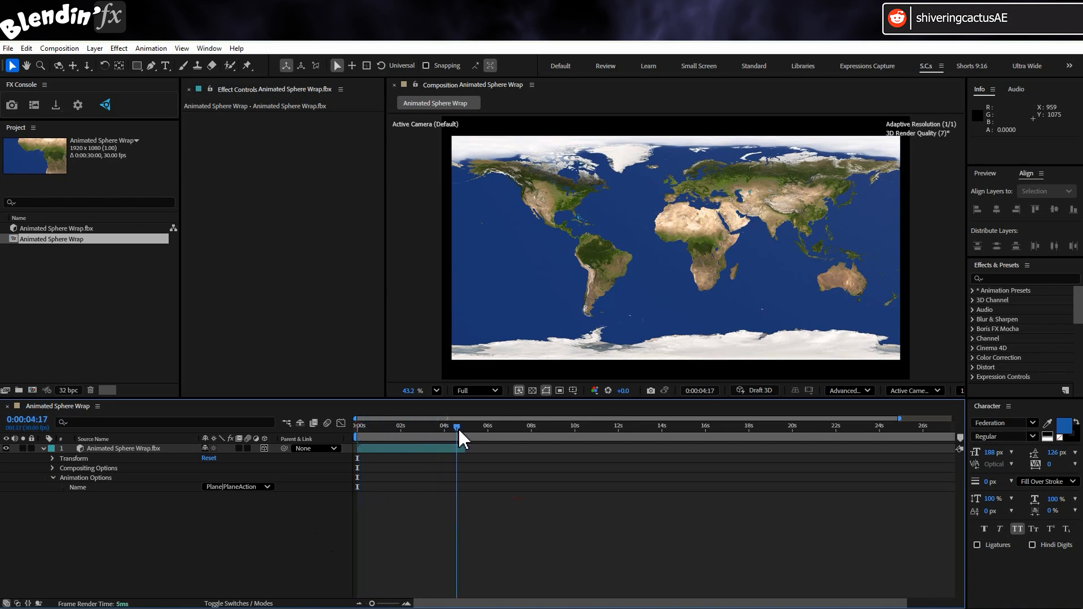
key("Home")
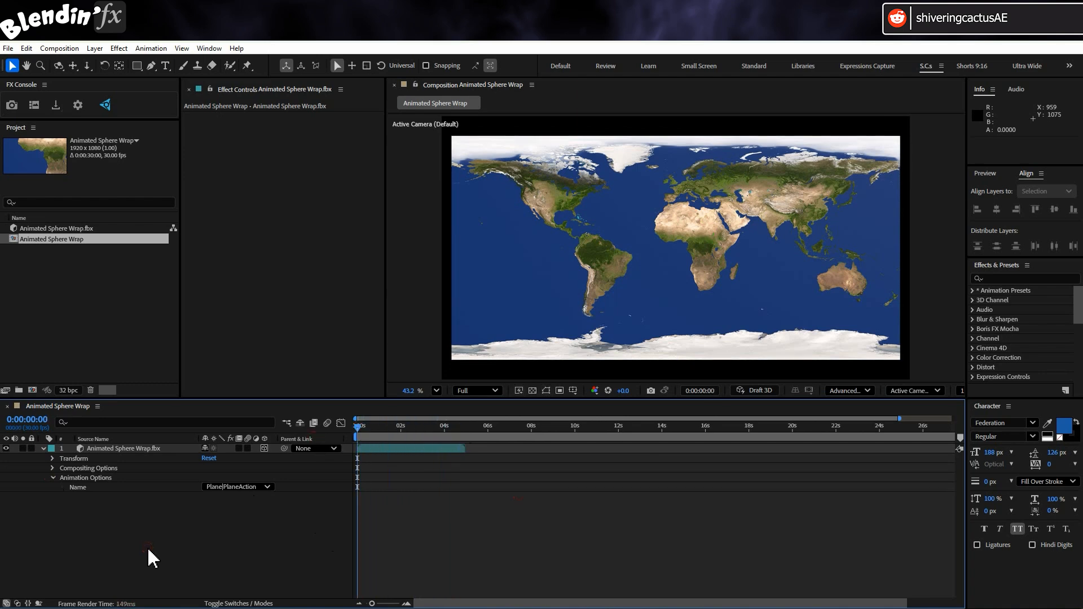
key("space")
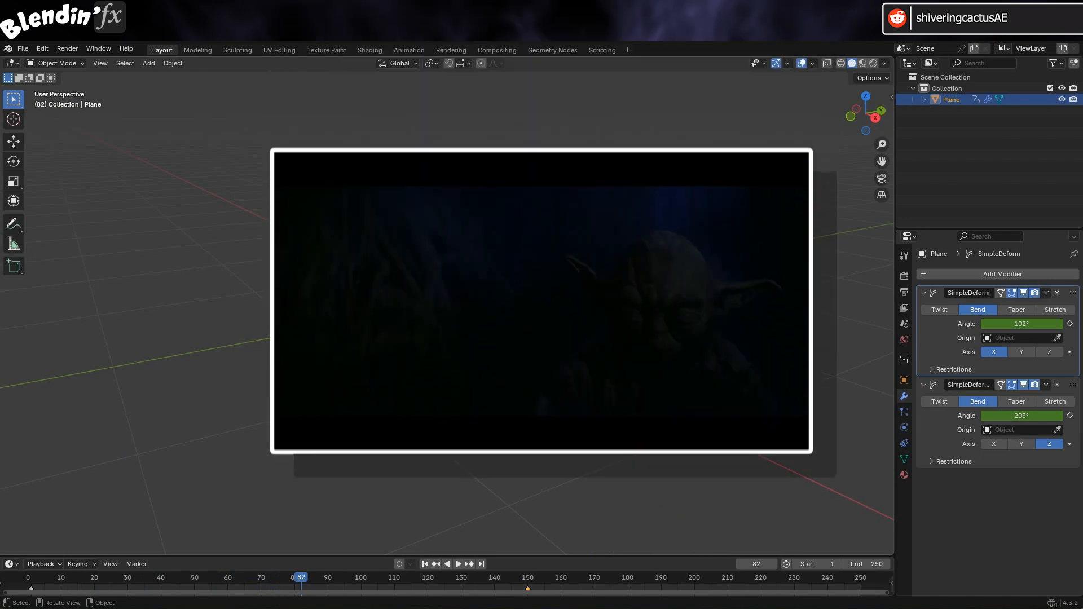
Jump Blender back to frame 1, where the plane is flat and both bend angles read 0°
left_click(32, 579)
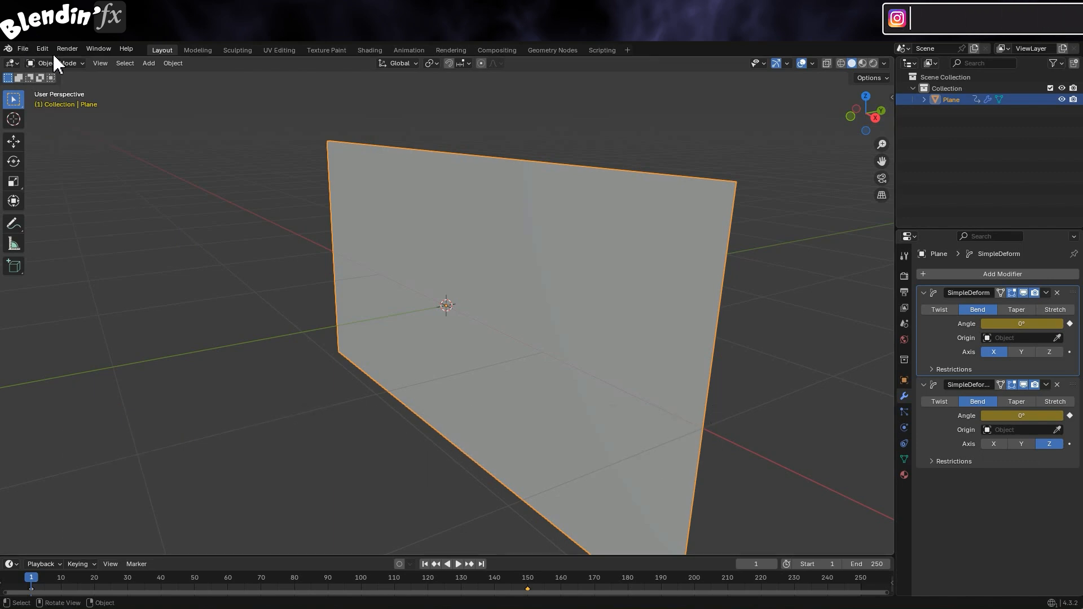
Set the Output Properties frame range to end at frame 150
left_click(904, 293)
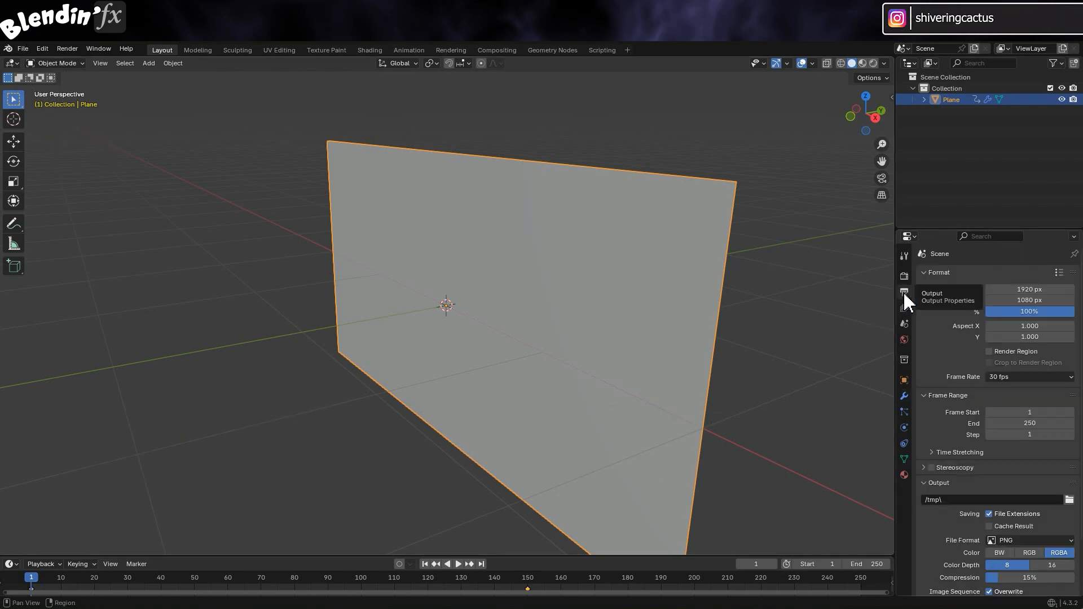
left_click(1052, 426)
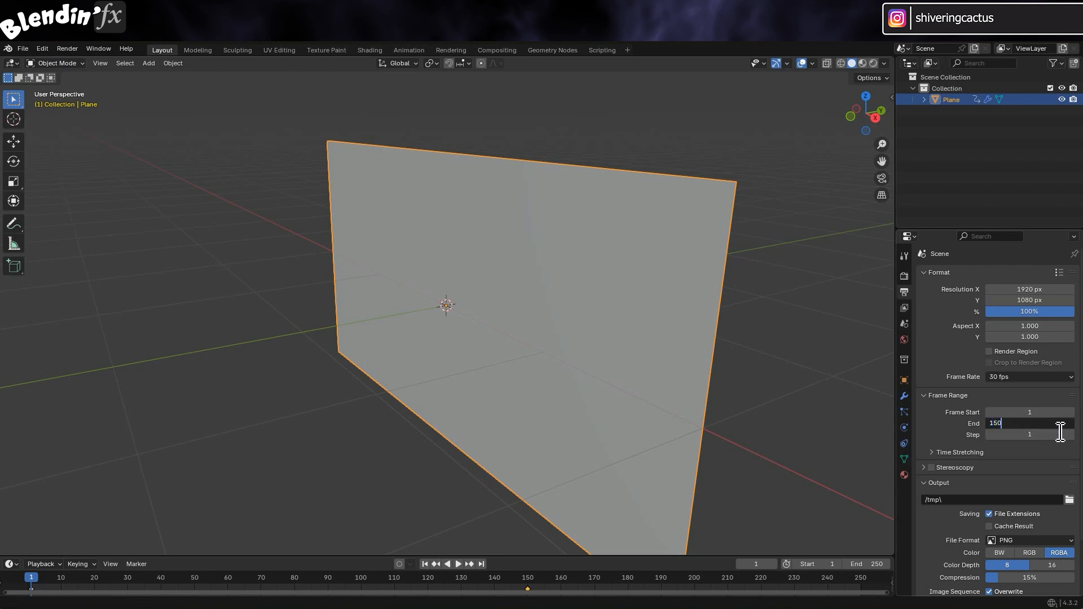
key("Return")
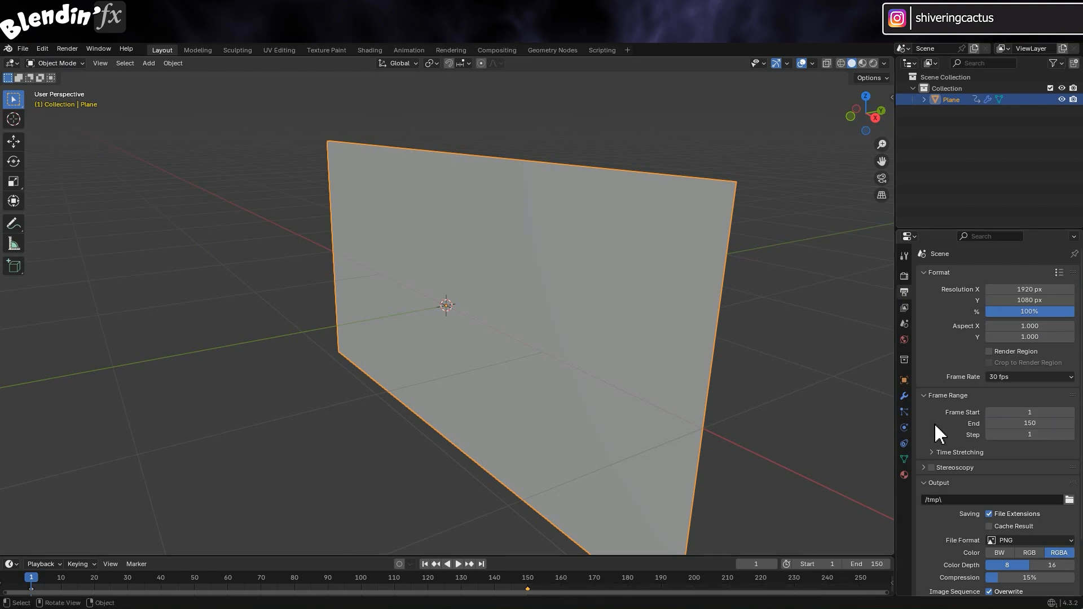
Save the Blender scene as Plane_to_Sphere.blend
left_click(17, 49)
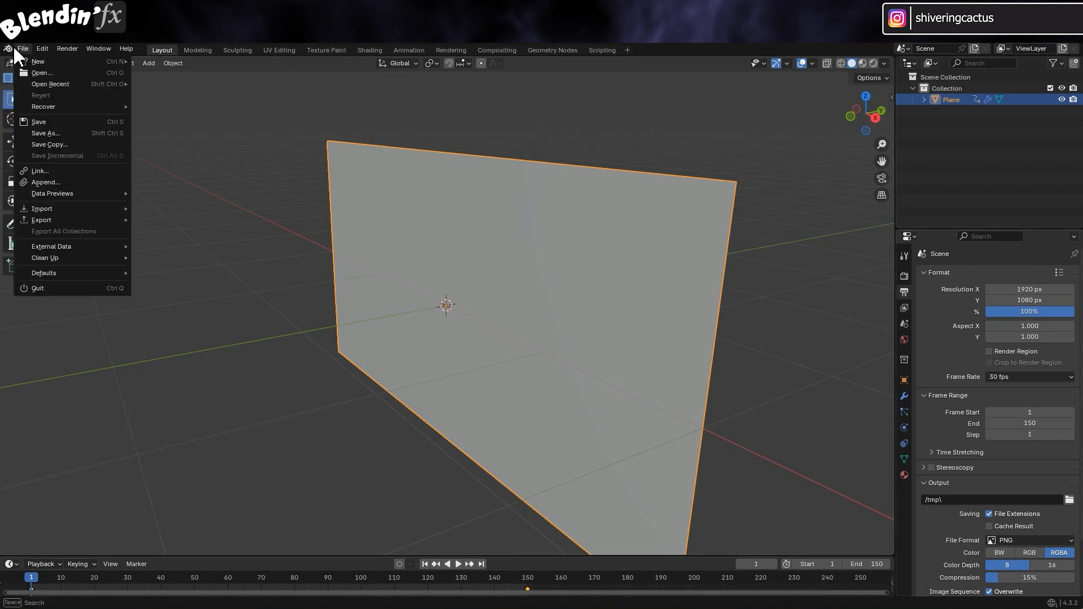
left_click(40, 123)
type("Plane_to_Sphere.blend")
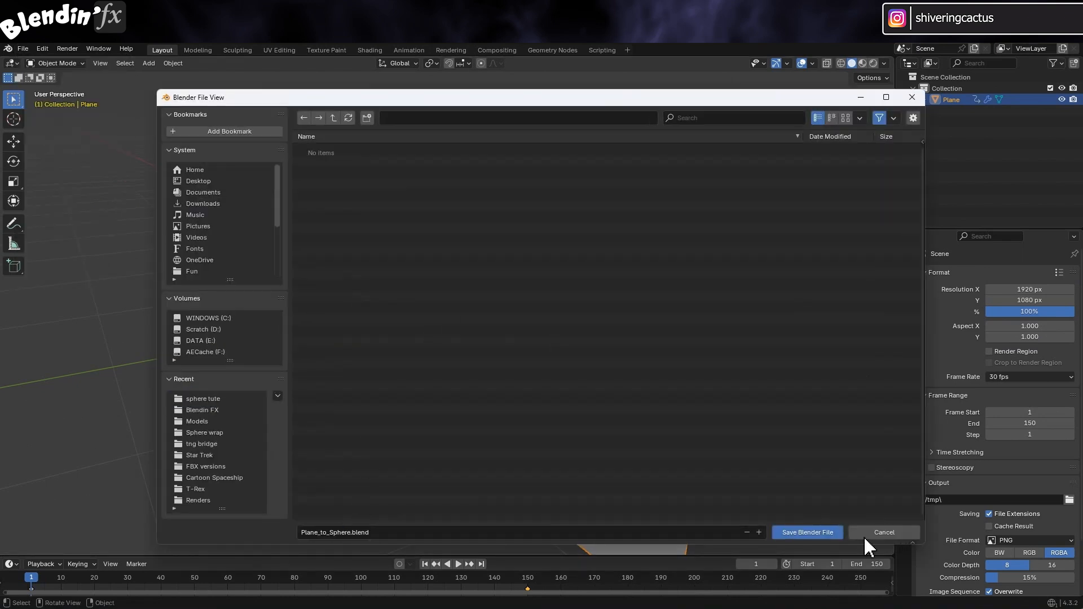
left_click(828, 534)
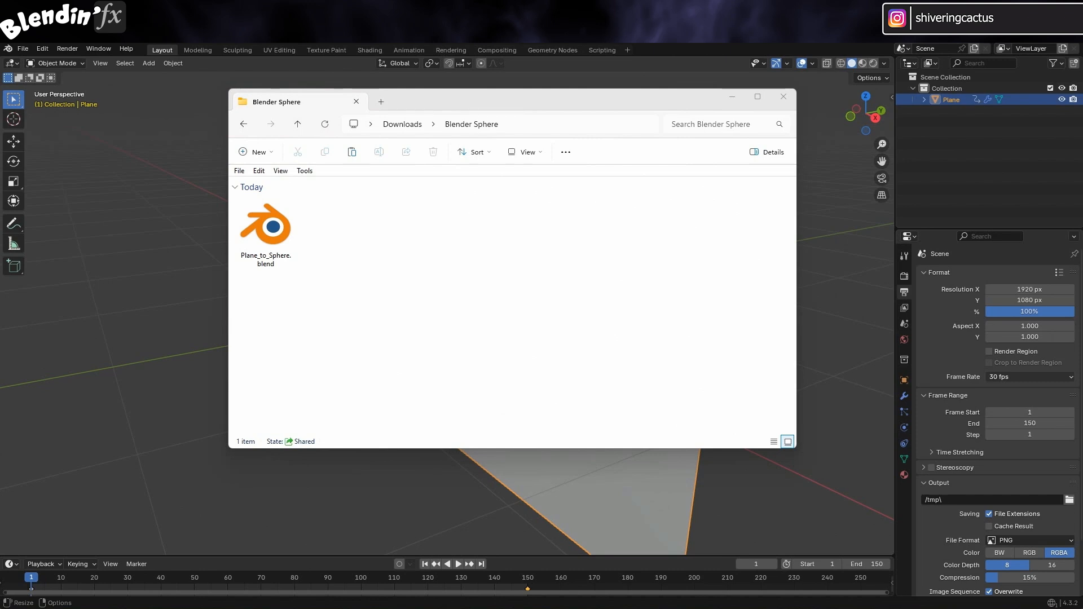
Copy Sphere_Map.jpg into the Blender Sphere folder beside Plane_to_Sphere.blend
left_click_drag(619, 340, 509, 243)
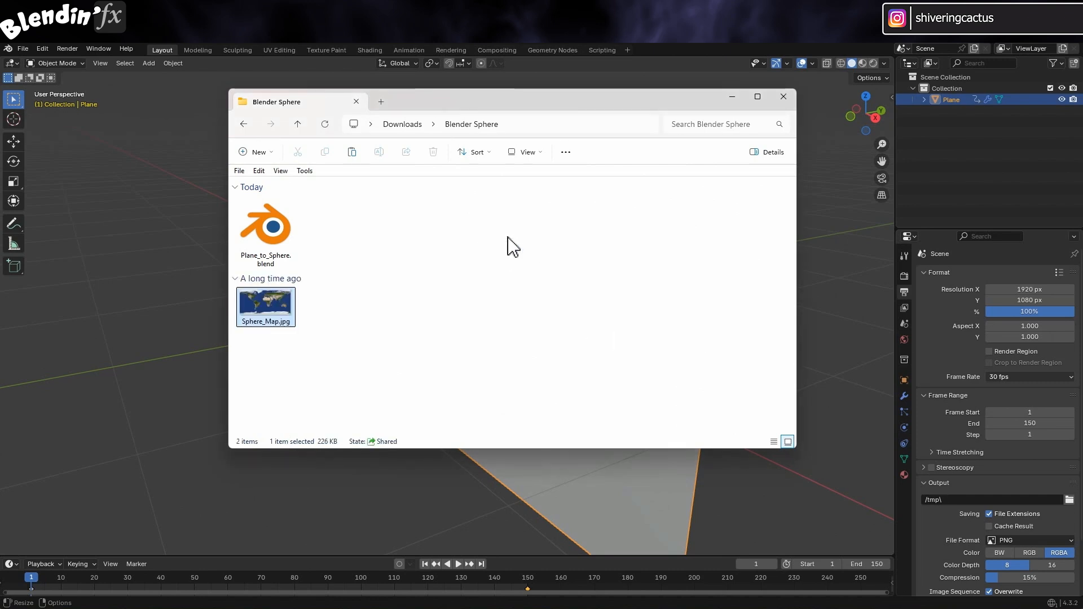
left_click(465, 231)
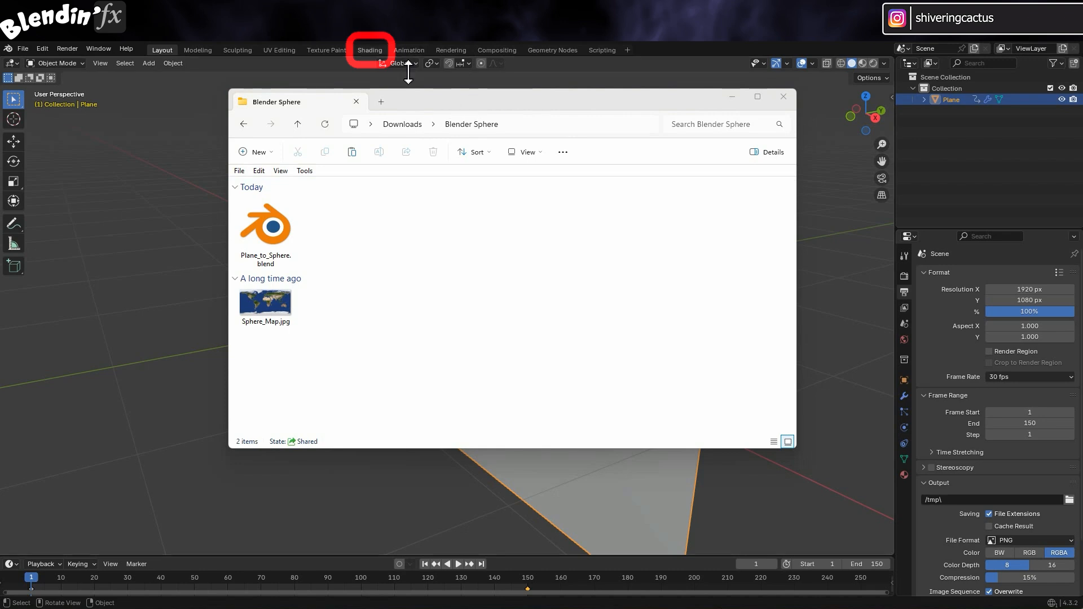
In the Shading workspace, create a new material for the plane
left_click(380, 49)
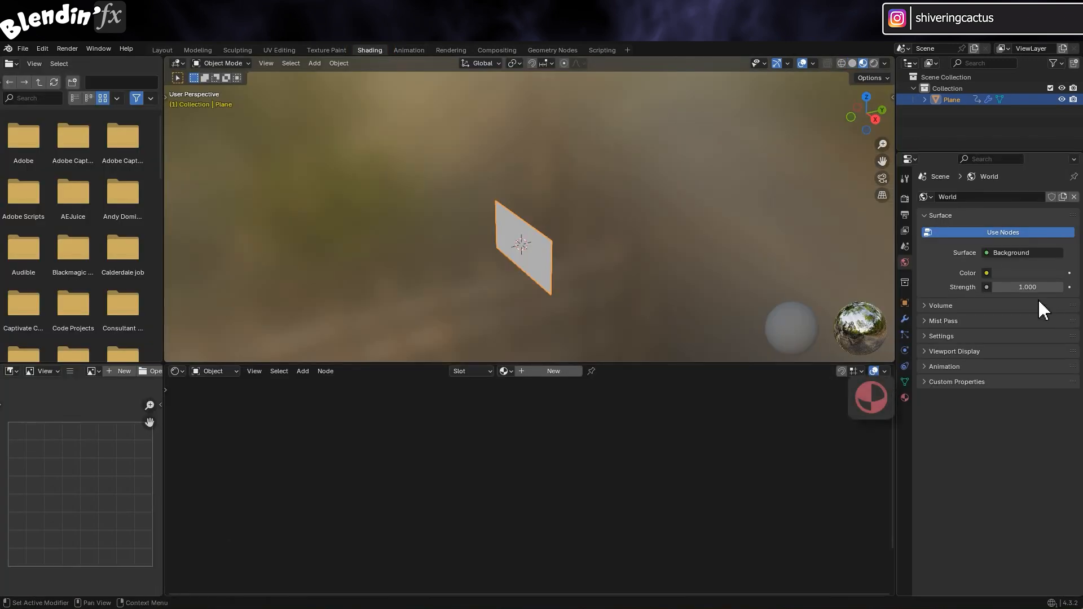
left_click(904, 399)
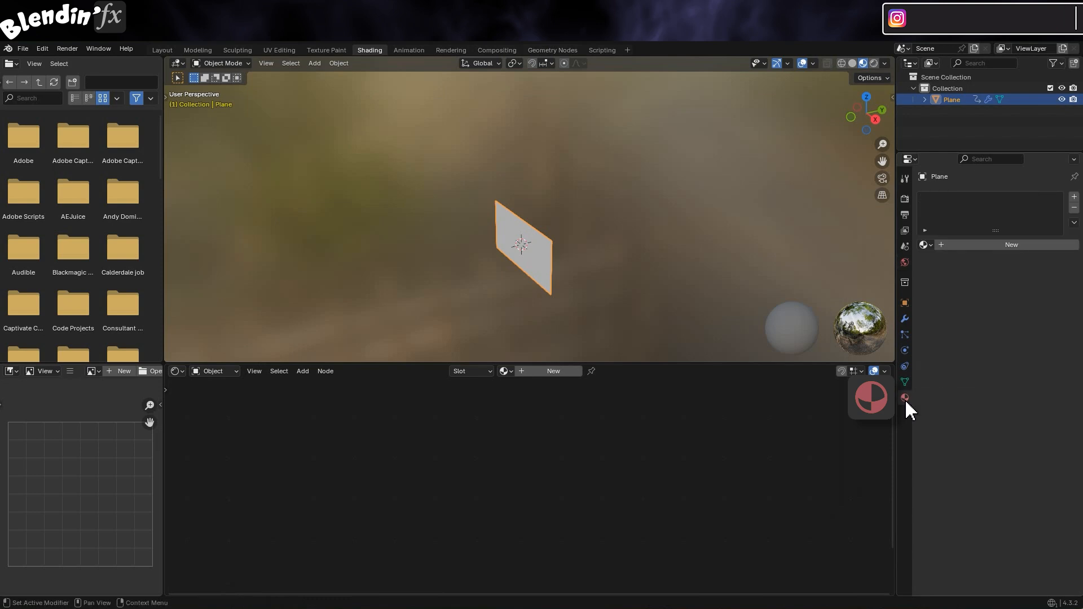
left_click(1018, 245)
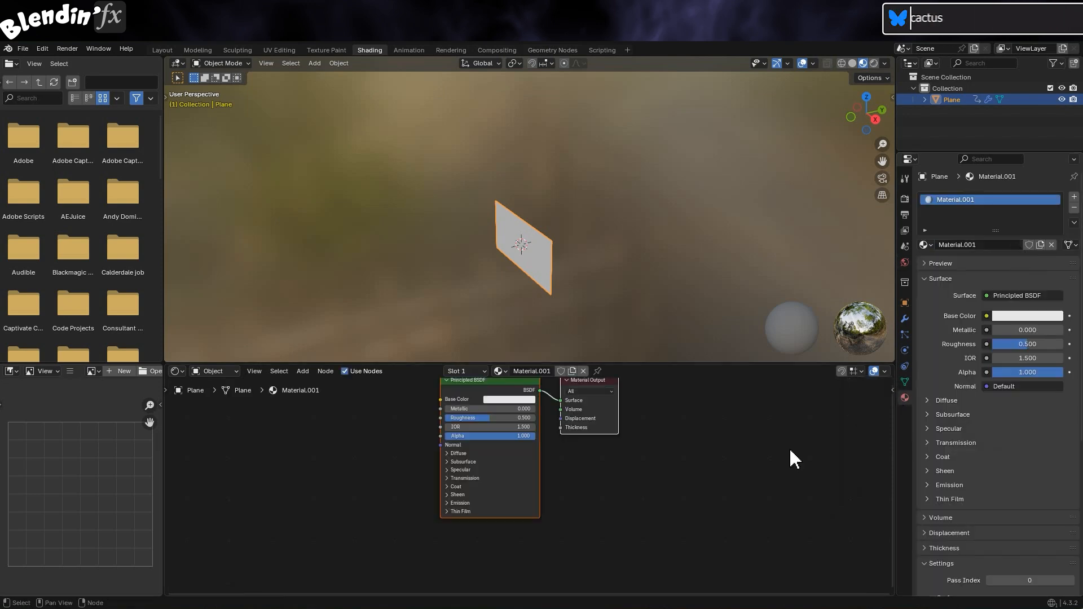
Add Sphere_Map.jpg as an image texture node feeding Base Color, then inspect the mapped plane
left_click(668, 606)
mouse_move(305, 352)
left_mouse_down()
mouse_move(329, 341)
mouse_move(288, 548)
mouse_move(331, 417)
left_mouse_up()
left_click_drag(395, 437, 488, 429)
scroll(571, 269, "up", 4)
scroll(570, 266, "up", 2)
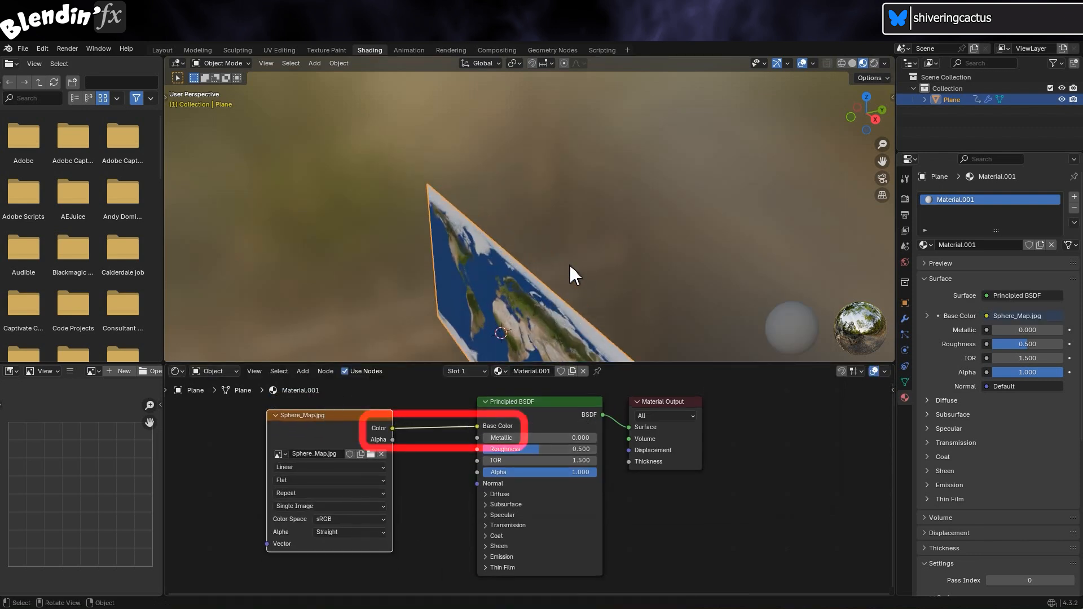
middle_click_drag(570, 264, 607, 141)
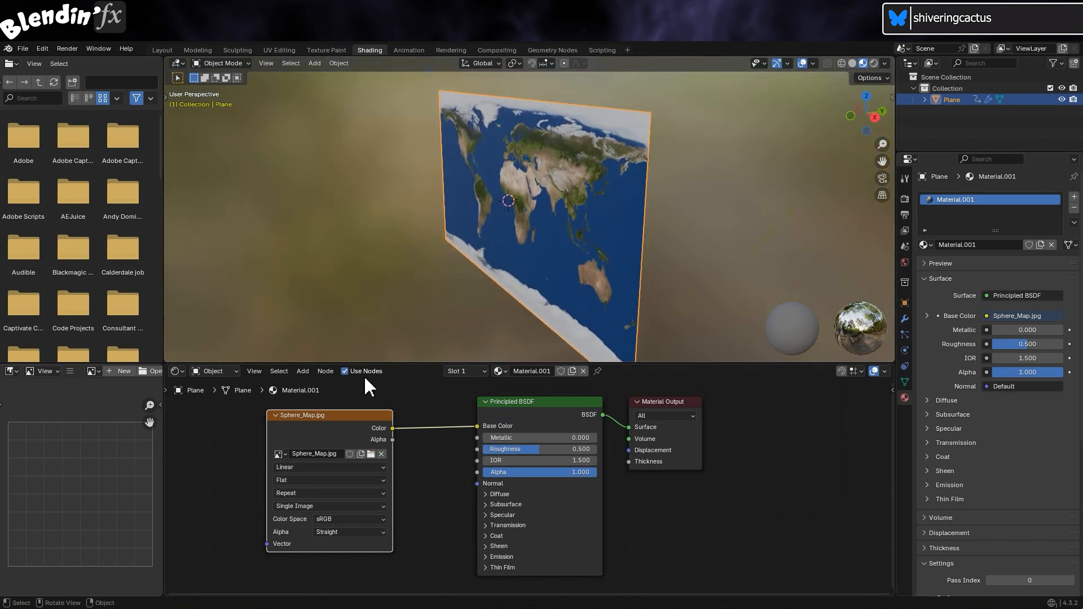
Export a Wavefront OBJ sequence with PBR Extensions and Copy path mode, then open Plane_to_Sphere0001.mtl in Notepad
left_click(23, 49)
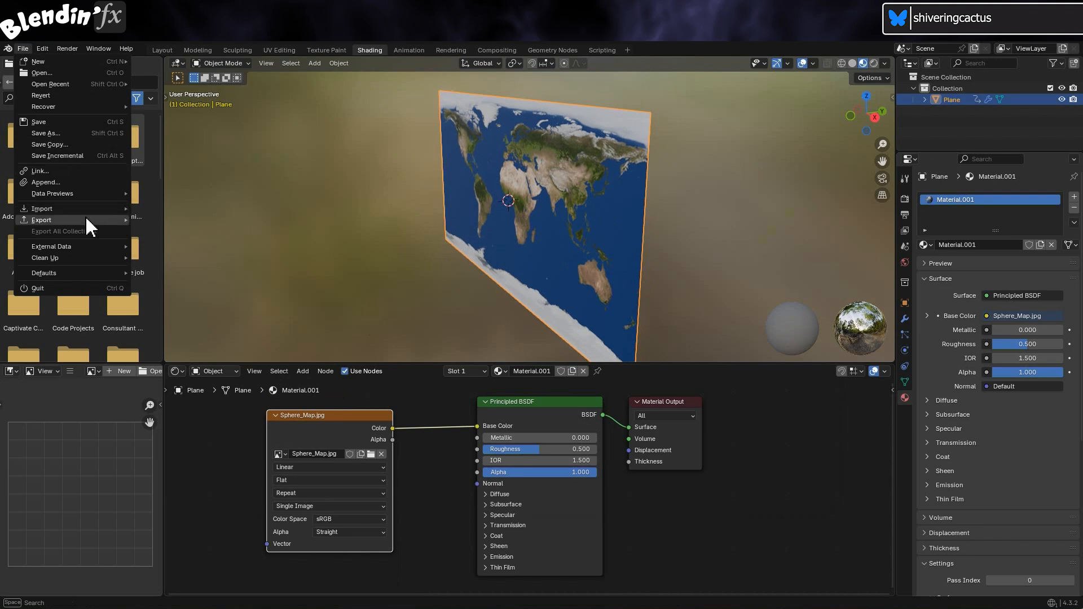
mouse_move(89, 223)
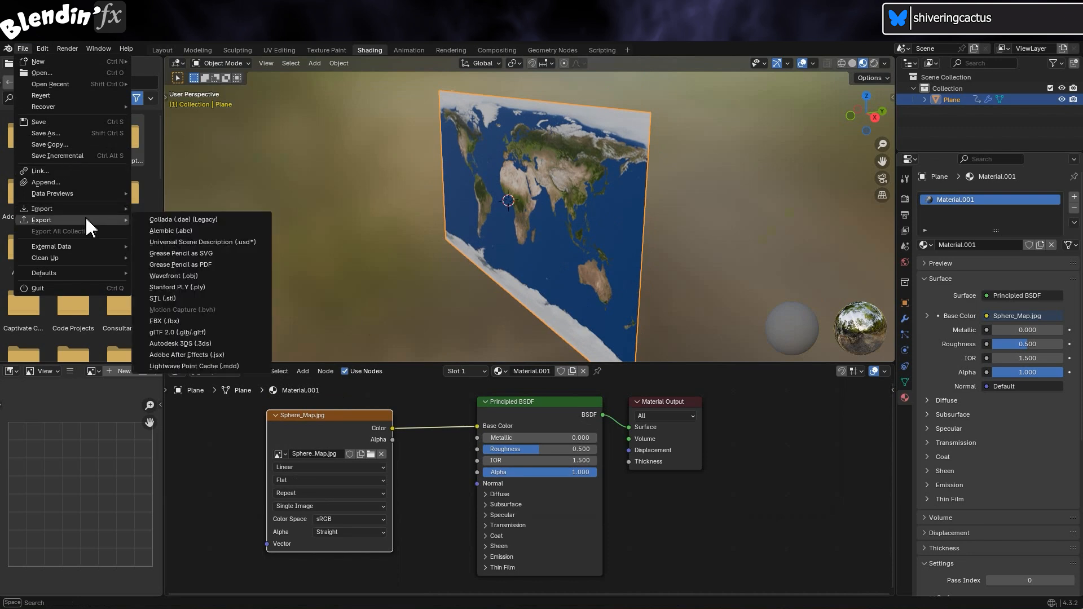
left_click(254, 281)
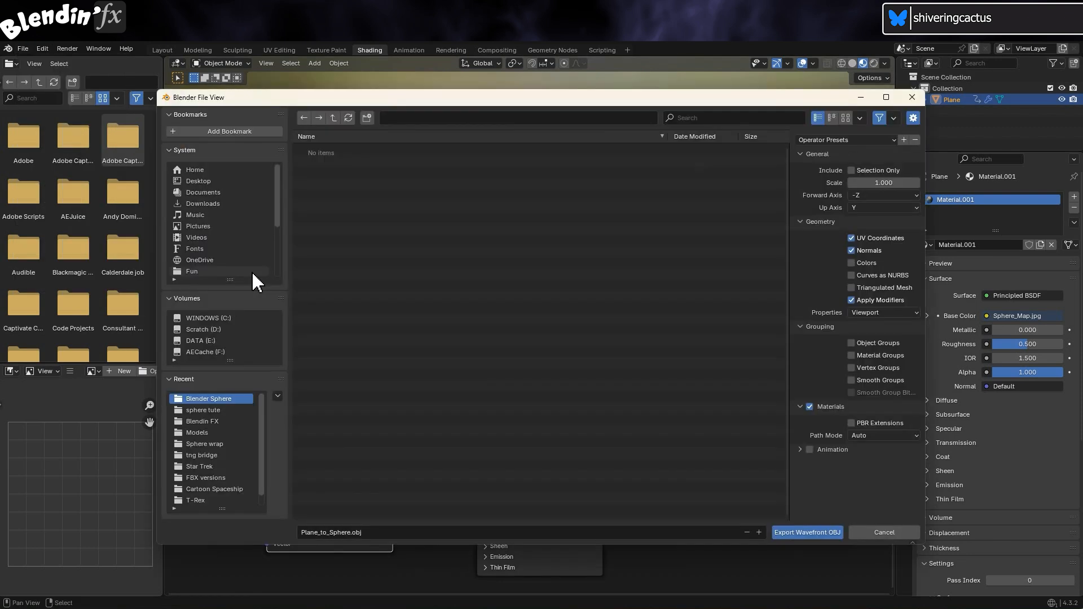
left_click(851, 424)
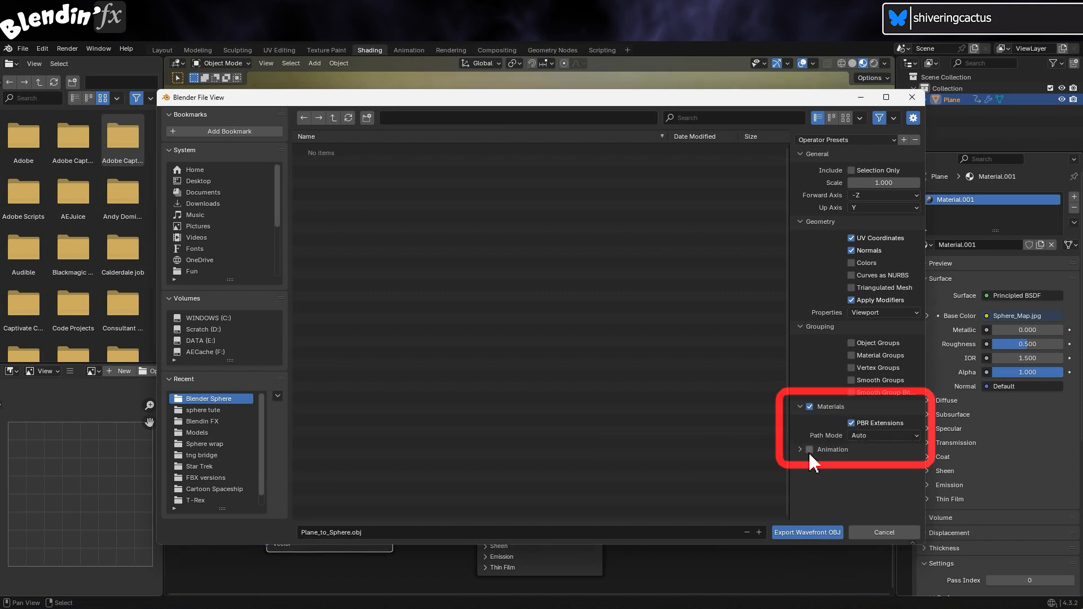
left_click(884, 435)
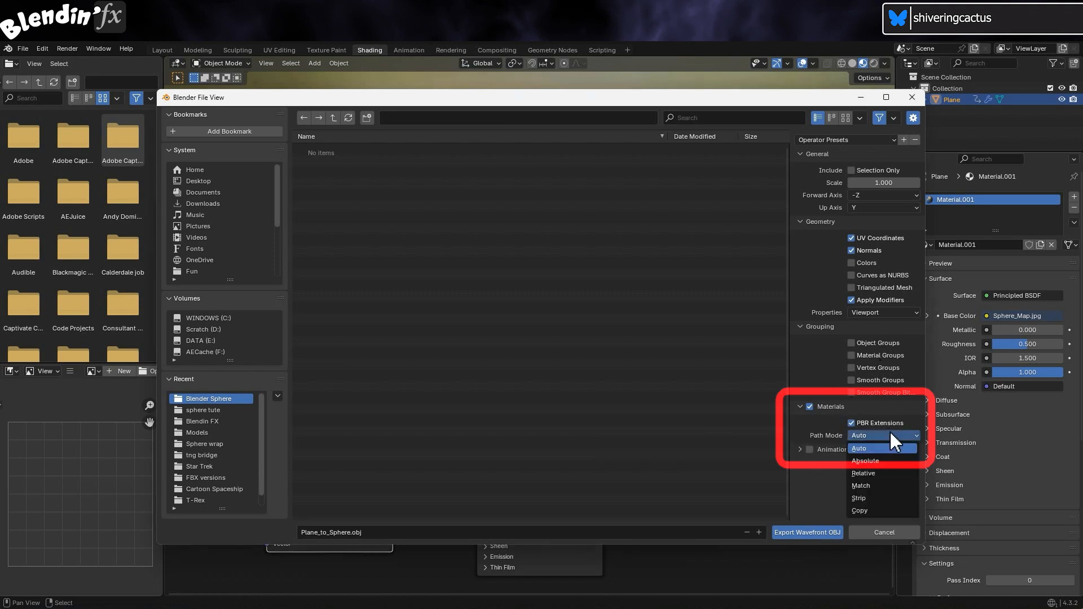
left_click(881, 511)
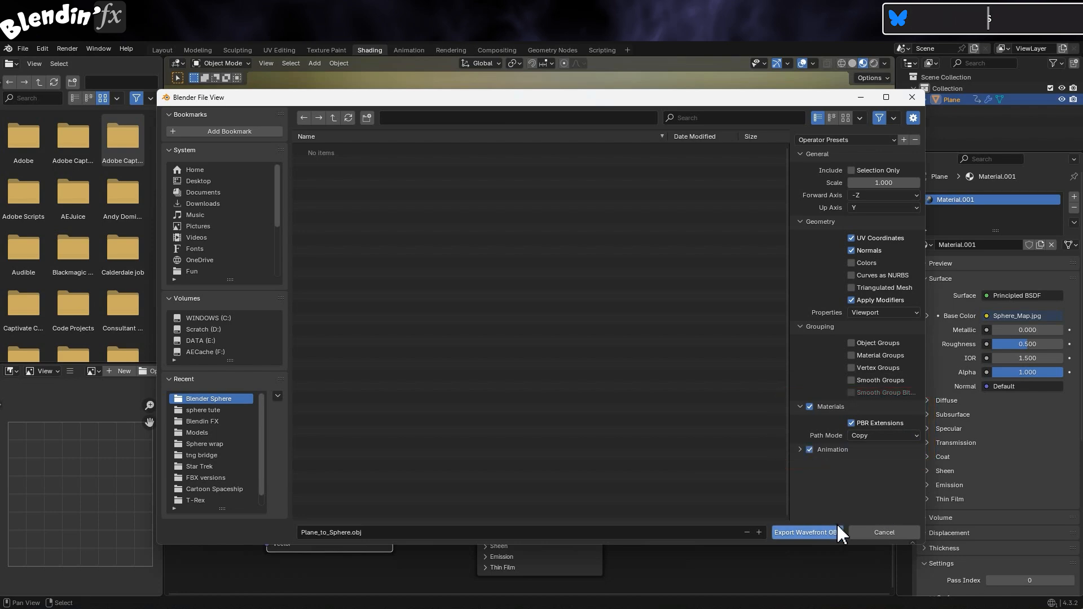
left_click(807, 532)
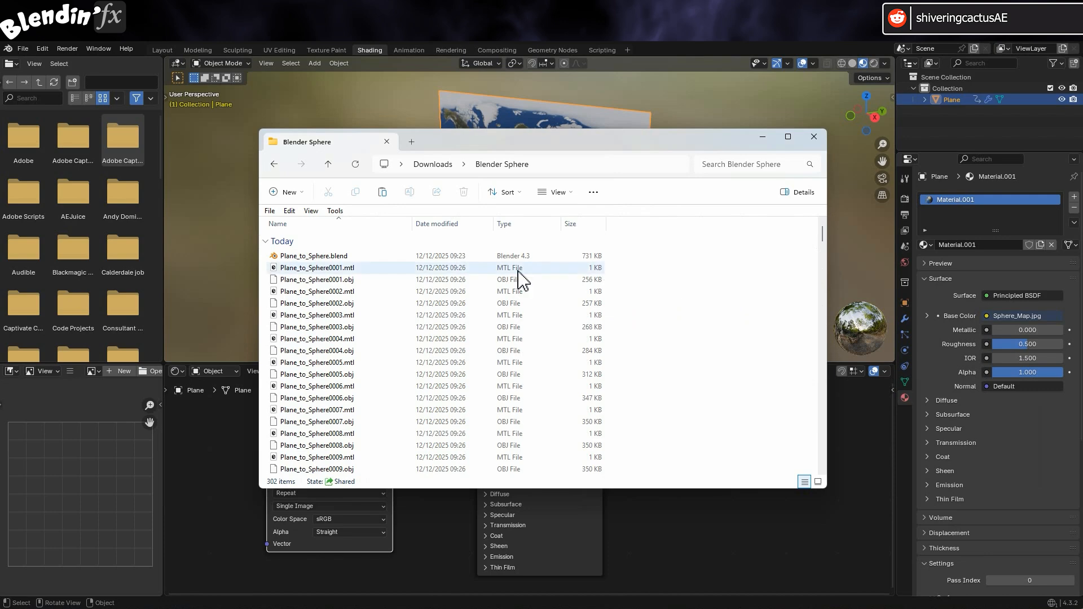
right_click(331, 274)
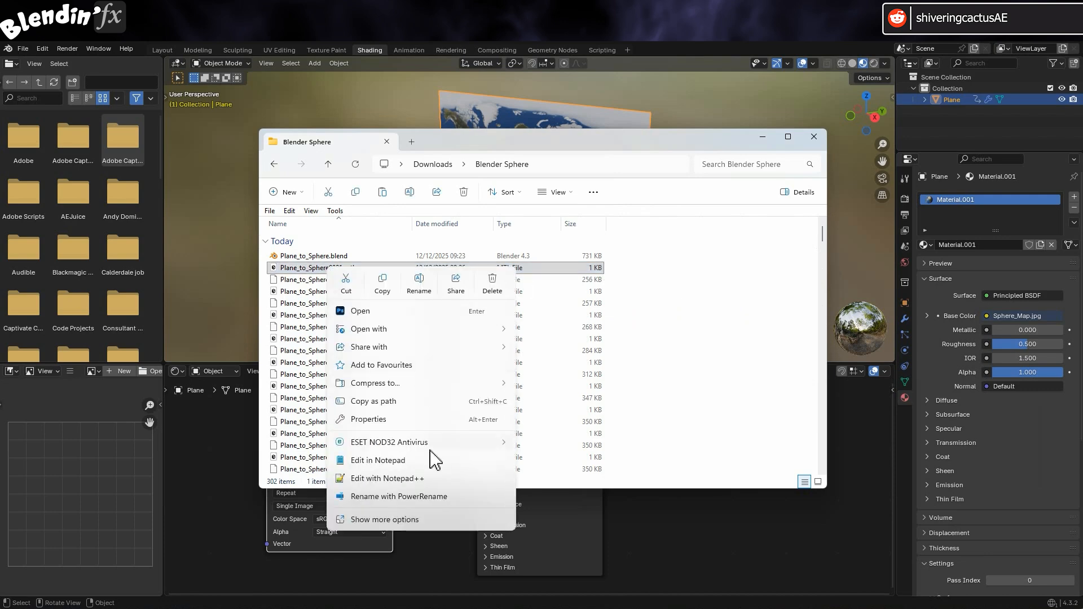
left_click(440, 460)
Open Plane_to_Sphere0001.obj in Notepad beside its MTL file to compare, then close the OBJ
left_click(347, 279)
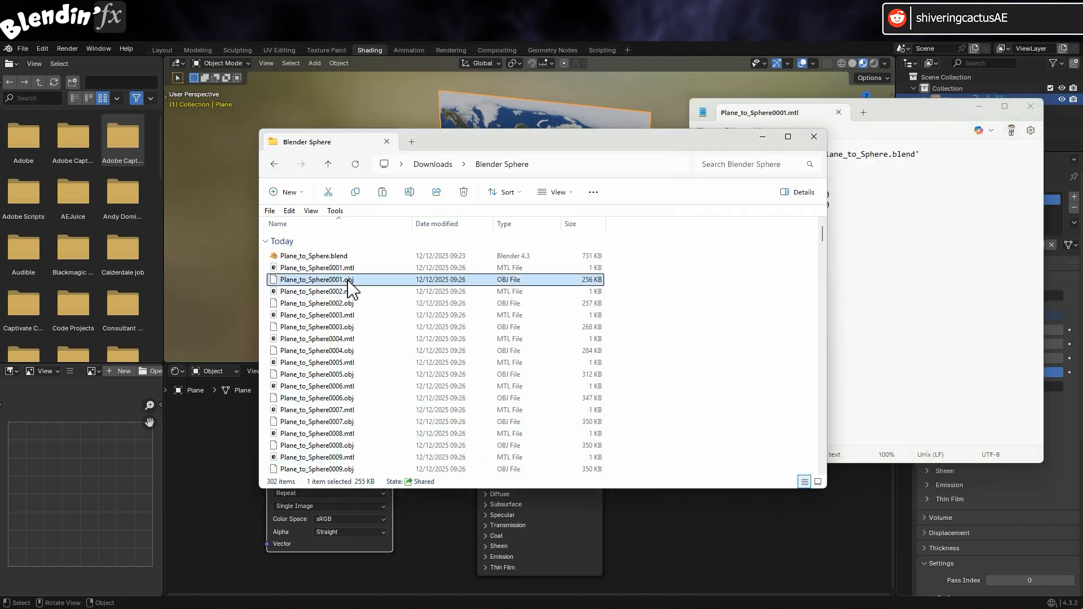
right_click(348, 280)
left_click(398, 269)
mouse_move(407, 77)
left_mouse_down()
mouse_move(375, 95)
mouse_move(392, 92)
left_mouse_up()
left_click_drag(903, 110, 762, 97)
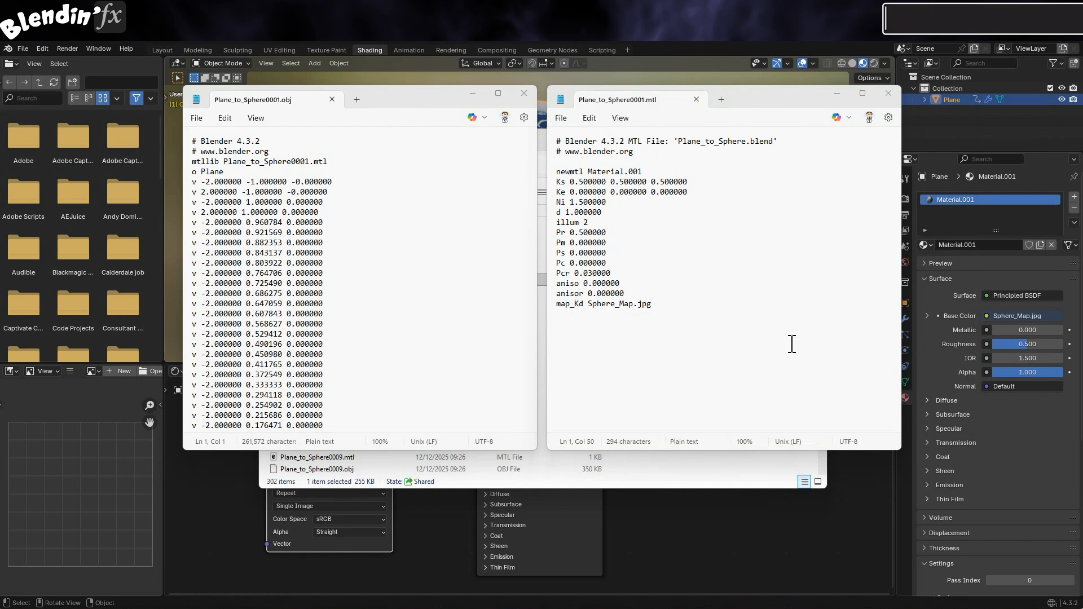
left_click(524, 93)
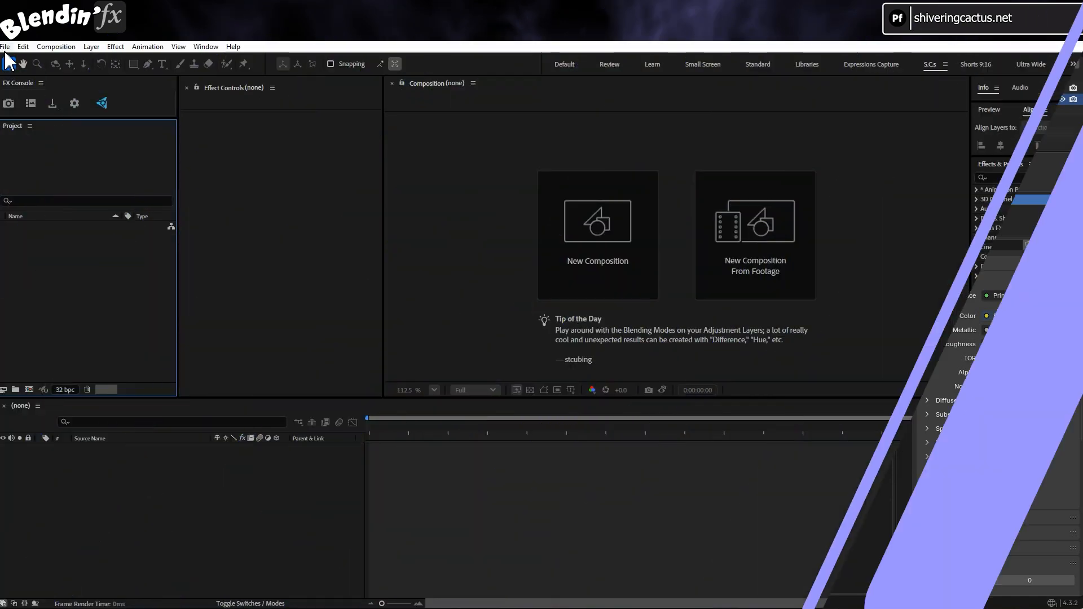
Select Plane_to_Sphere0001.obj through Plane_to_Sphere0150.obj for import into After Effects
left_click(6, 47)
mouse_move(39, 206)
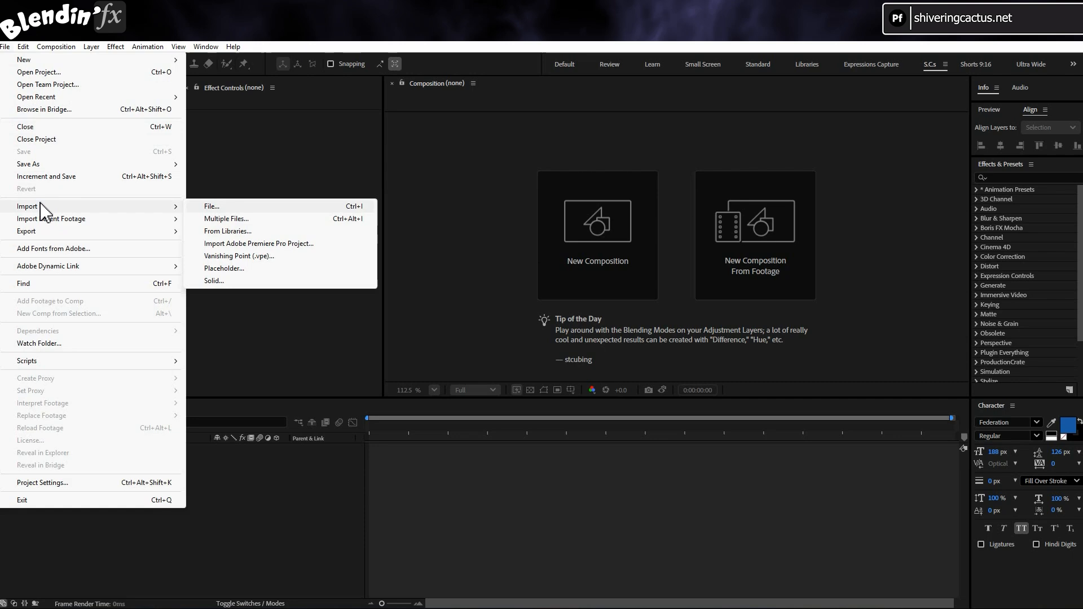
left_click(253, 207)
left_click(315, 142)
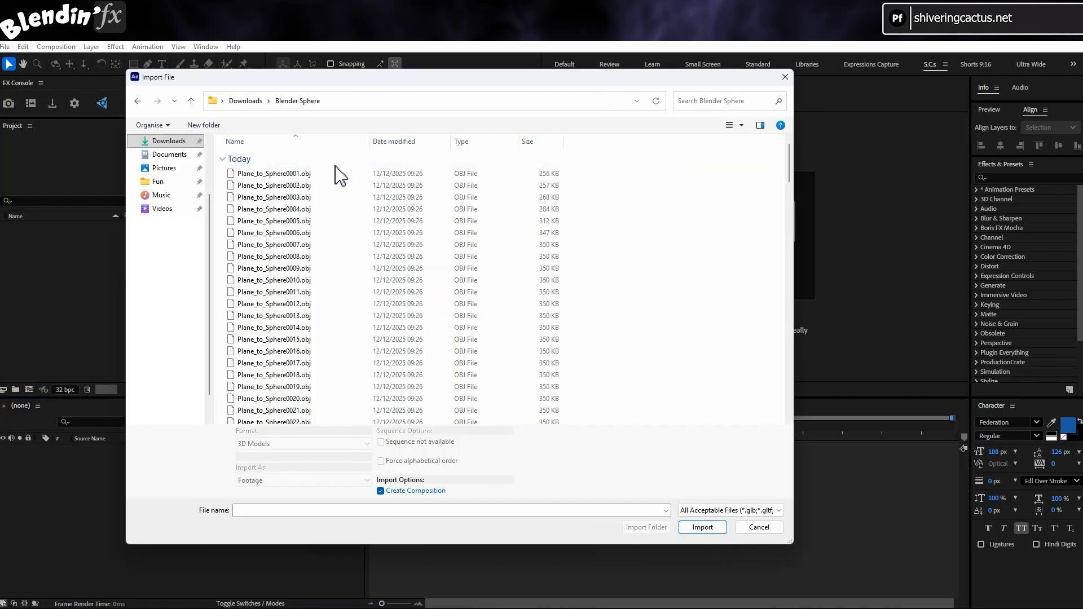
left_click(338, 174)
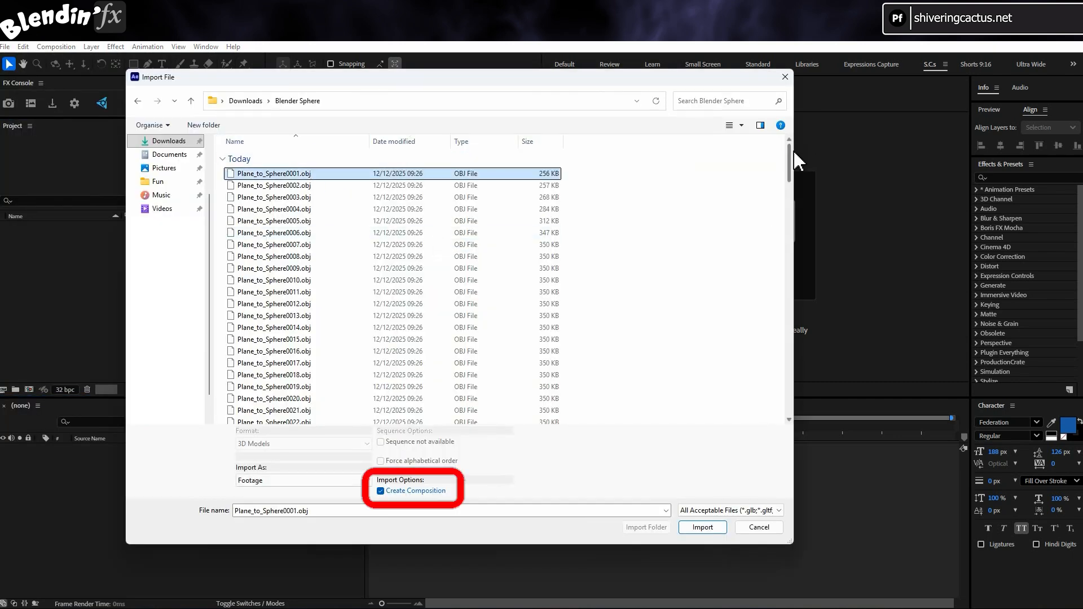
left_click_drag(789, 163, 783, 392)
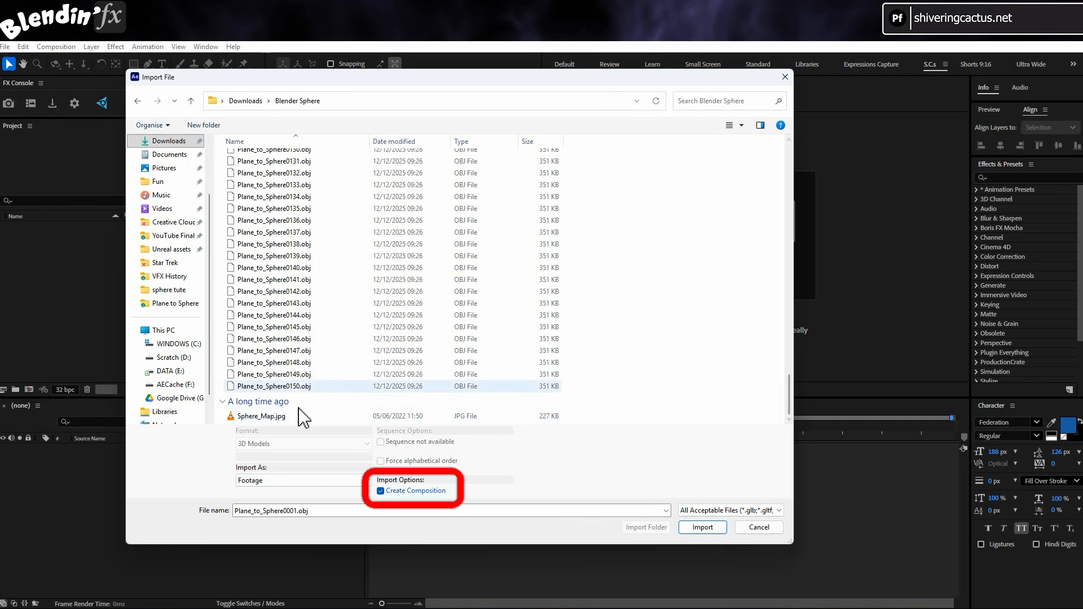
left_click(304, 387, "shift")
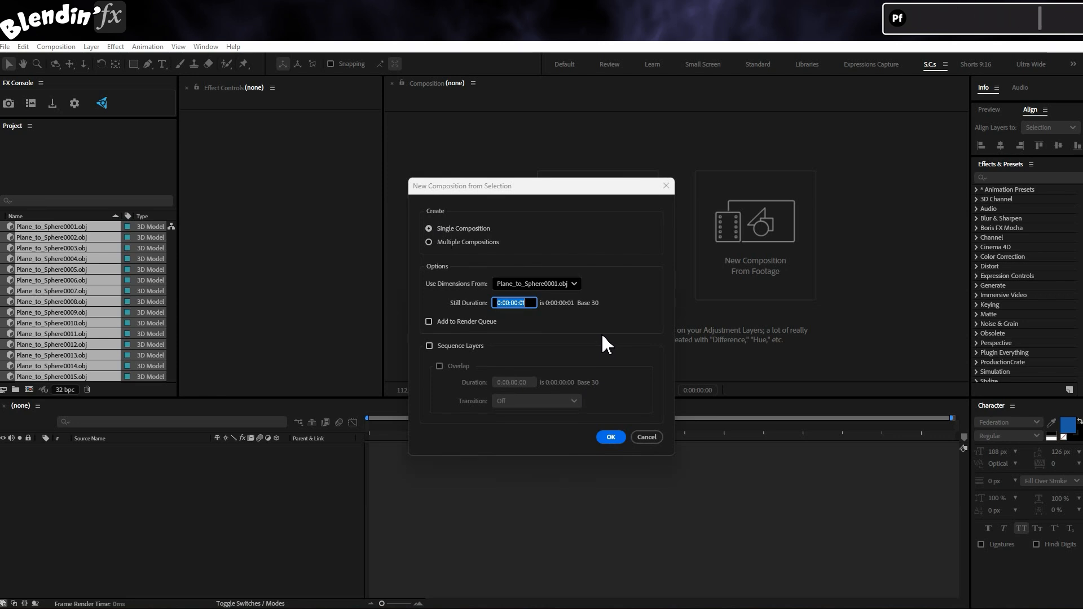
Build the Plane_to_Sphere0001 composition, accepting default Model Settings for every OBJ model
left_click(620, 439)
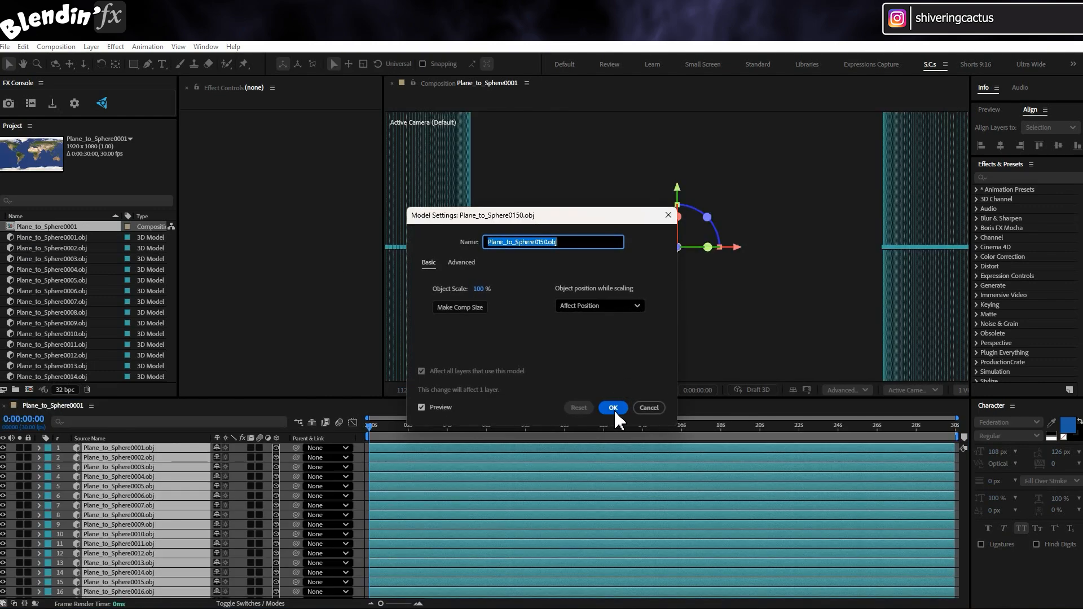
left_click(613, 407)
left_click(613, 408)
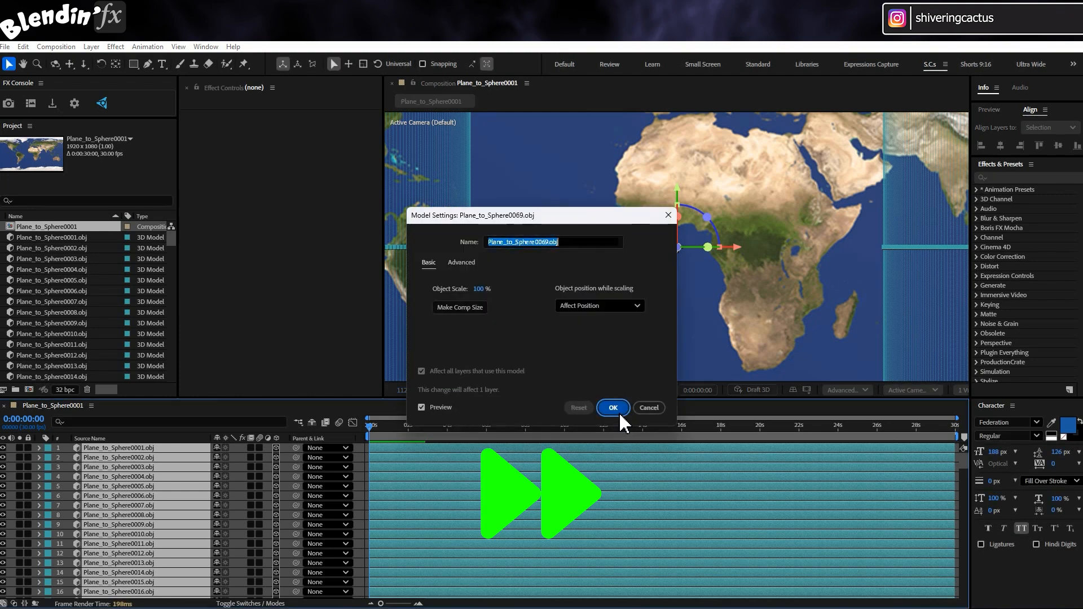
left_click(617, 408)
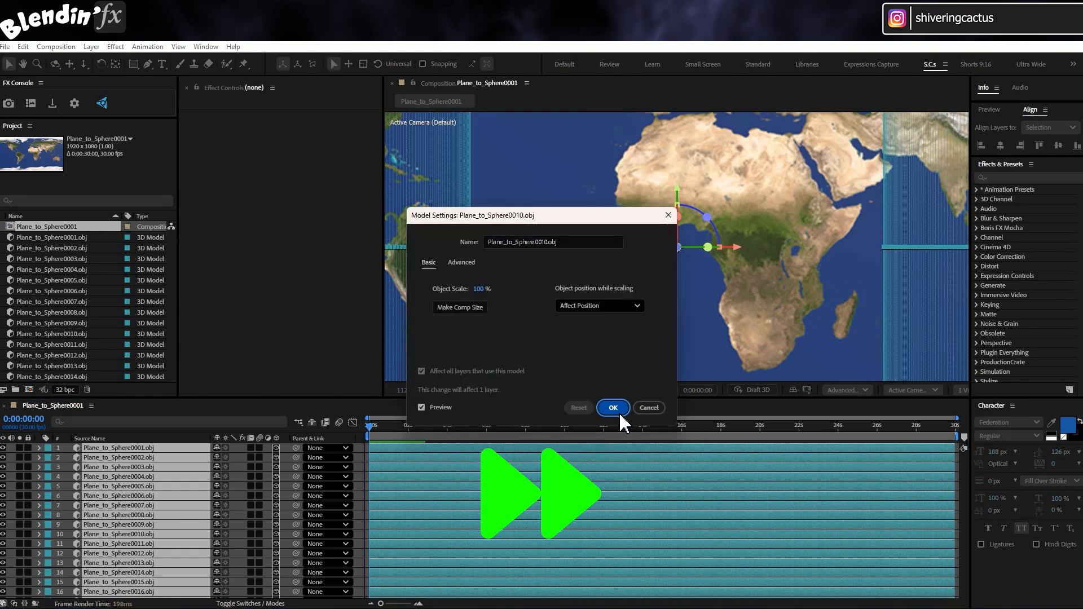
left_click(616, 408)
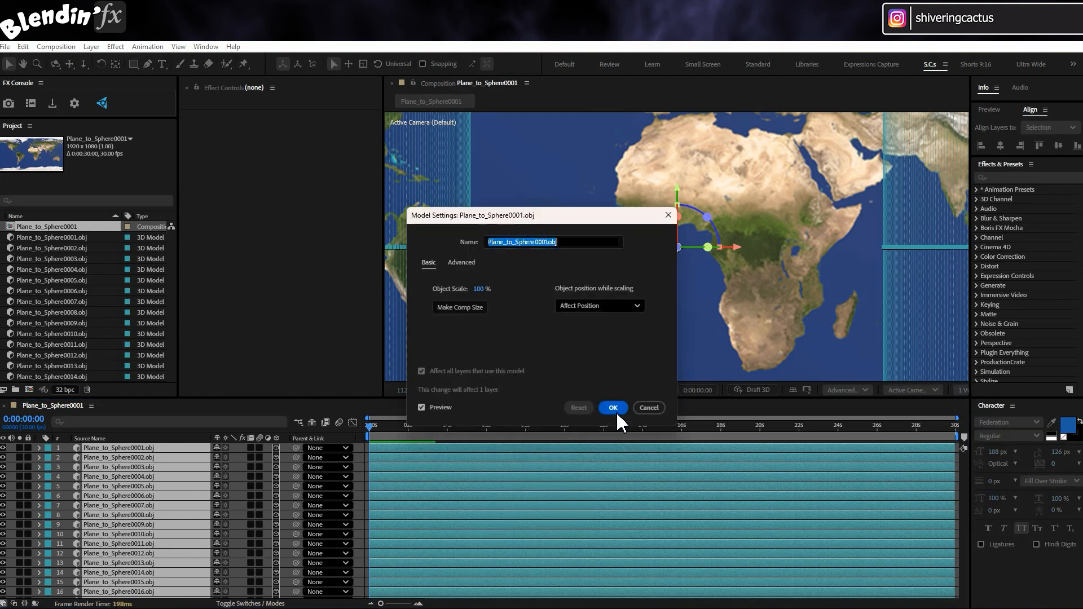
left_click(616, 409)
scroll(212, 513, "down", 20)
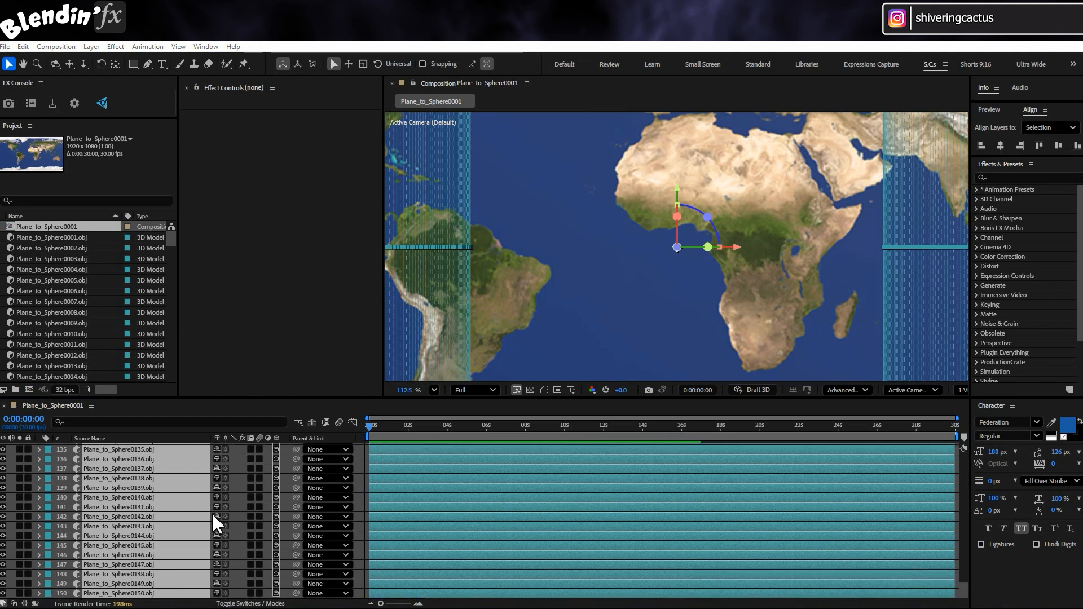
Put the playhead at 6 seconds, trim layer ends there, and fit the composition in the viewer
scroll(211, 512, "up", 9)
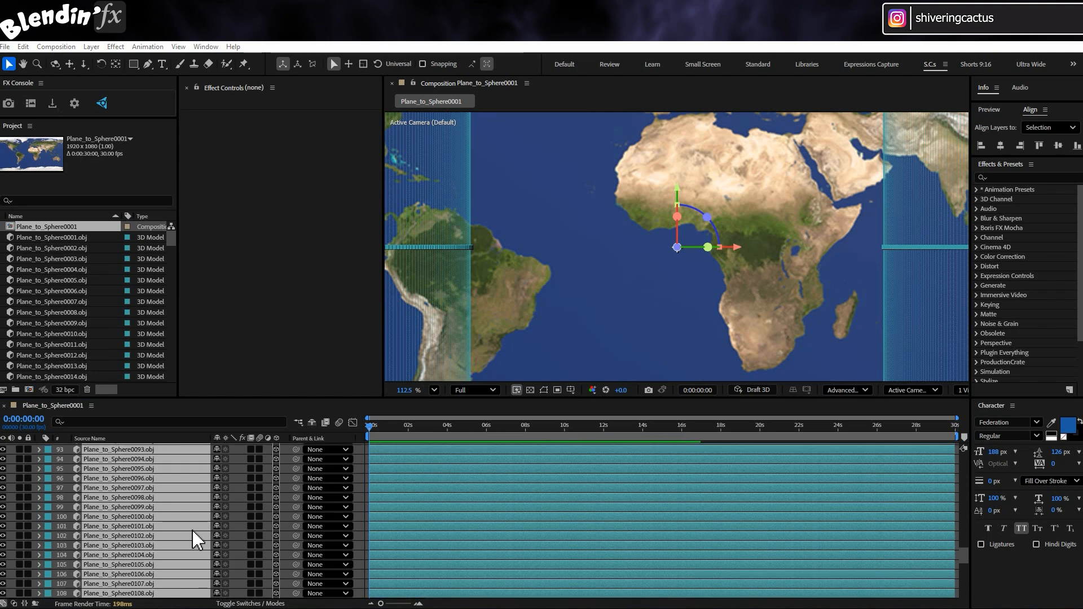
scroll(192, 530, "up", 20)
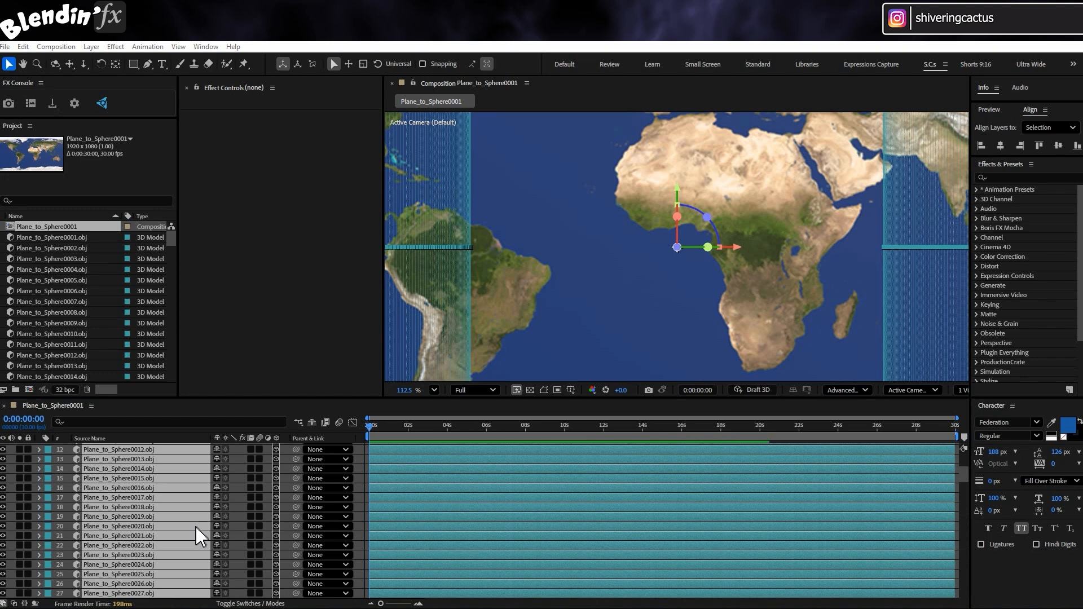
scroll(195, 527, "up", 10)
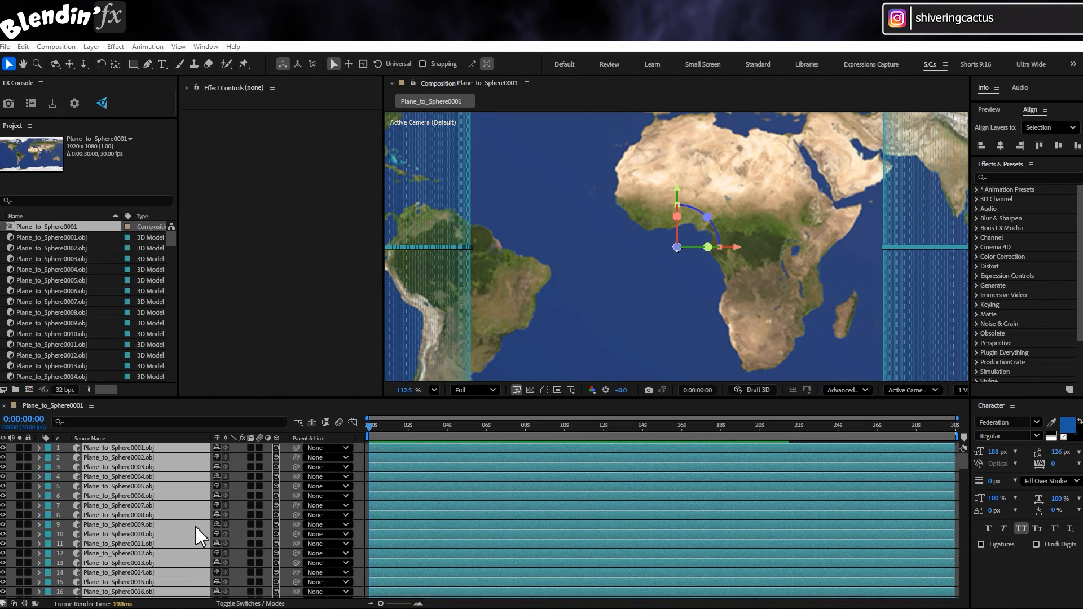
left_click(472, 427)
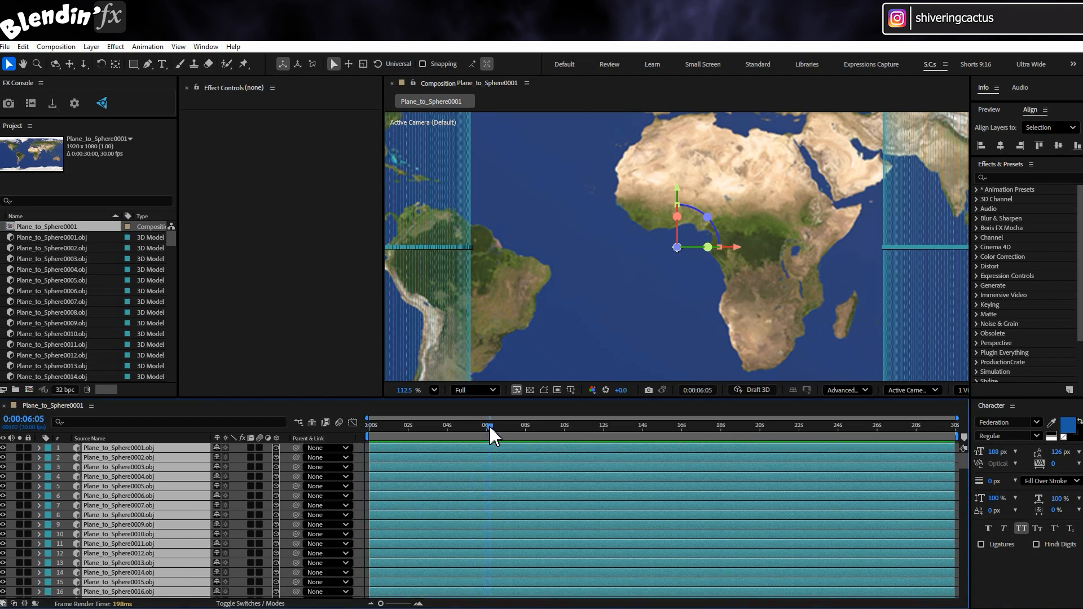
key("alt+bracketright")
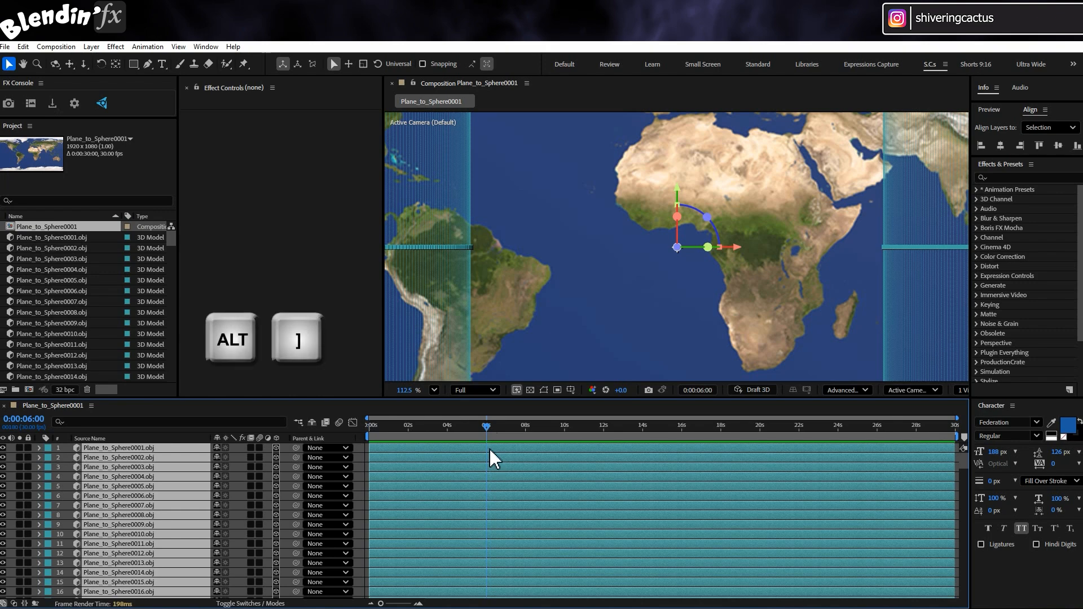
left_click(434, 389)
left_click(464, 179)
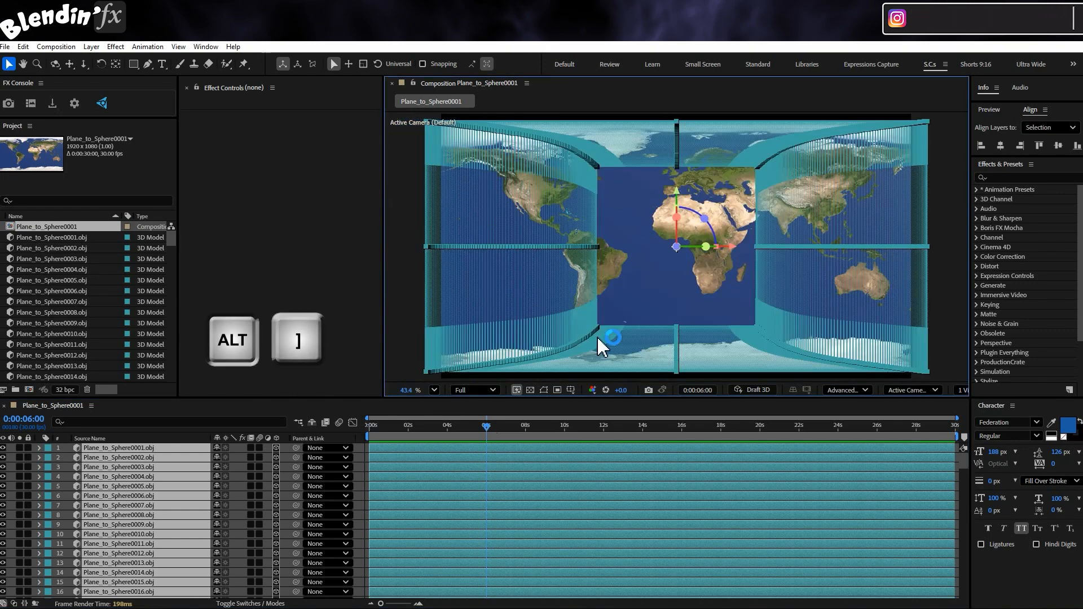
Trim every layer's start to 0:00:06:00 and zoom the timeline to frame level
key("alt+bracketright")
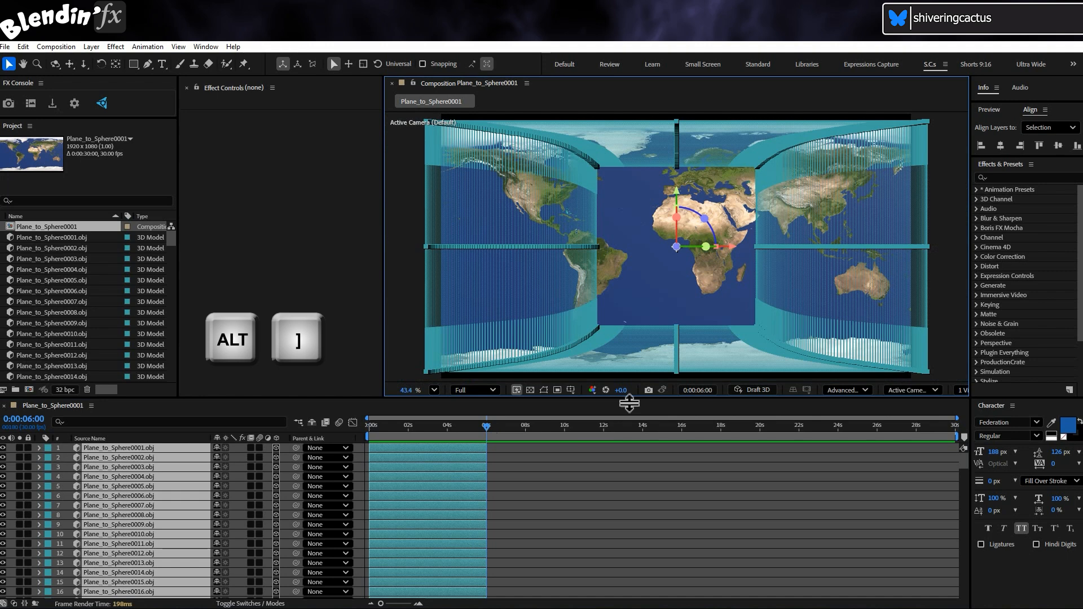
key("alt+bracketleft")
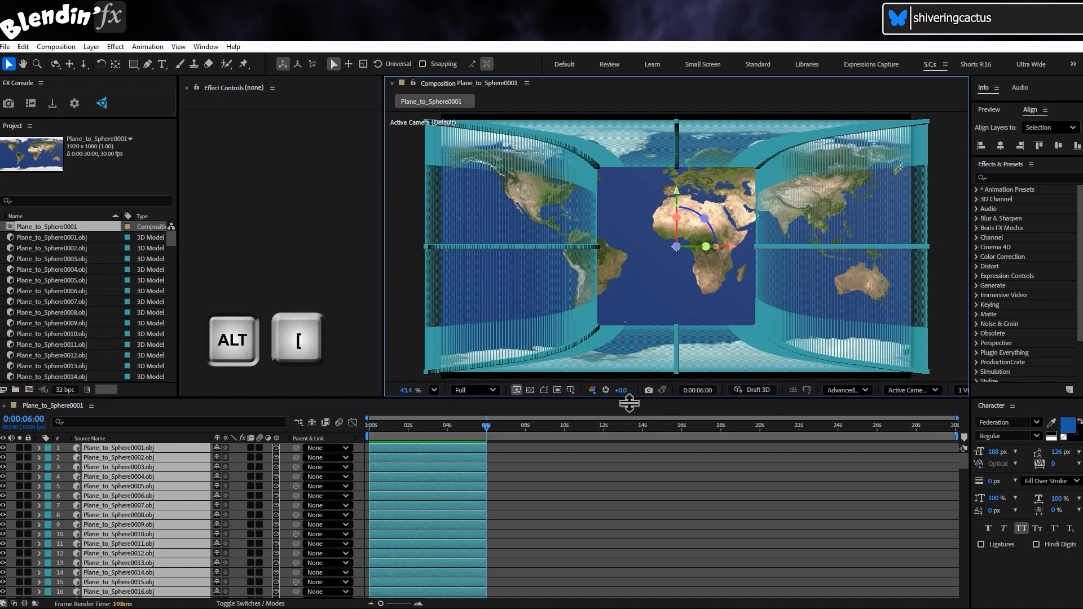
key("alt+bracketleft")
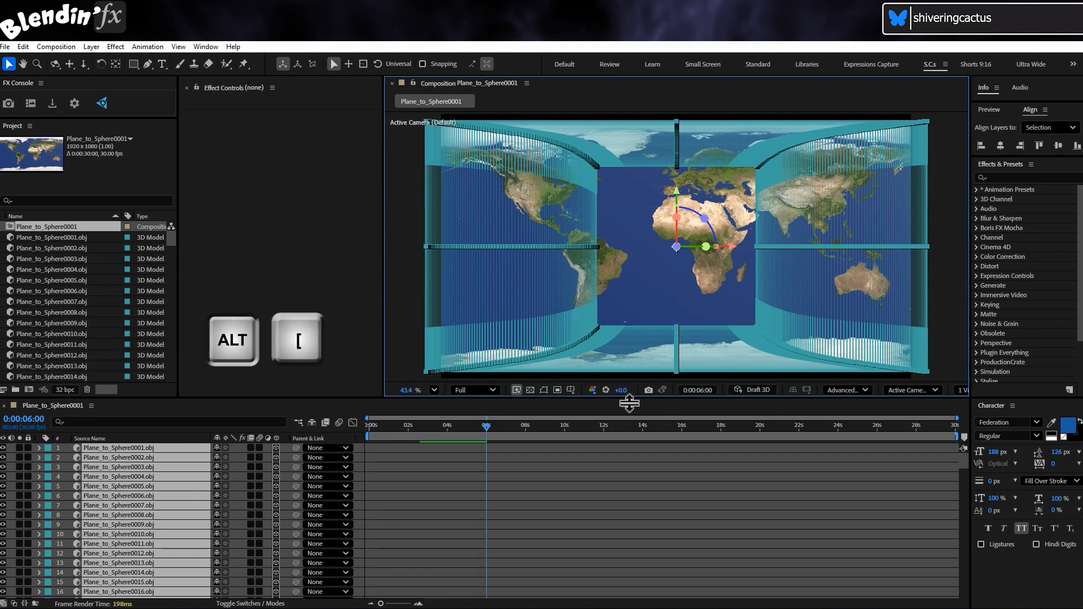
left_click(419, 603)
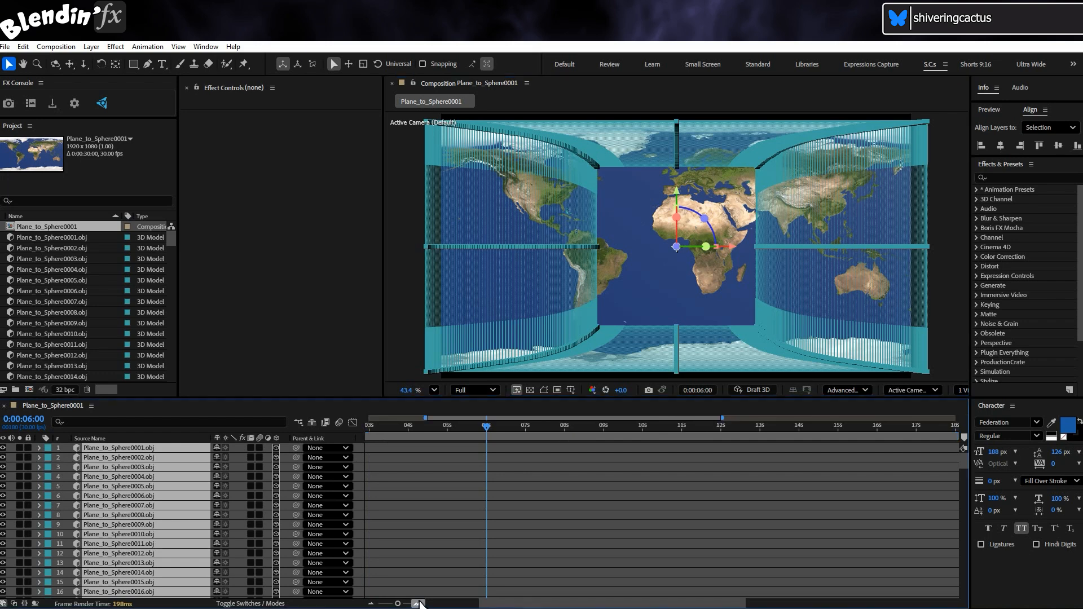
left_click(419, 603)
left_click(419, 603)
left_click(419, 603)
left_click(420, 603)
left_click(419, 603)
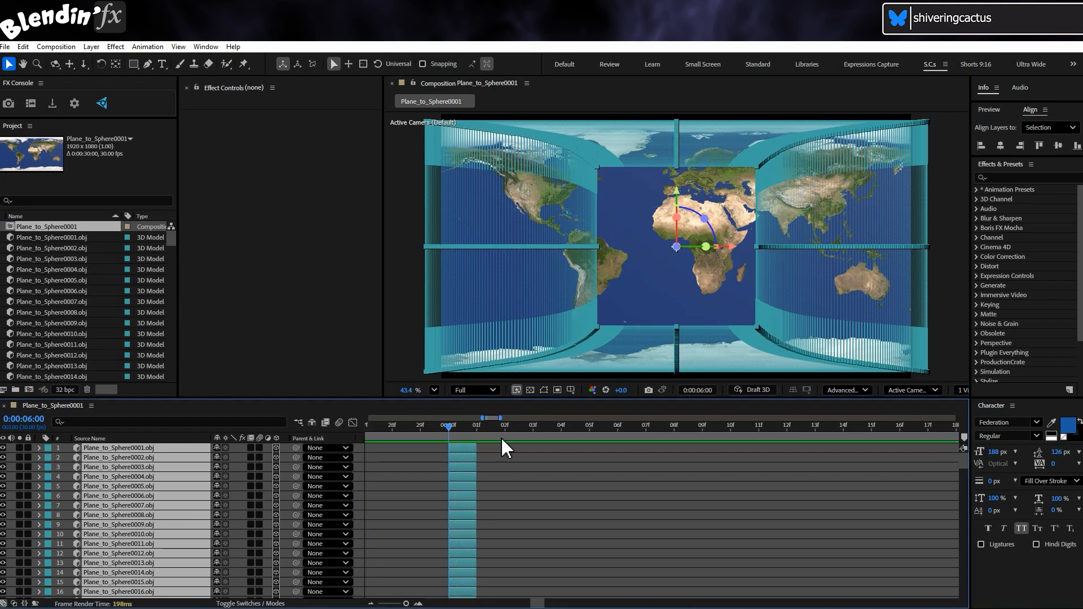
Sequence all 150 OBJ layers one frame after another from 6 seconds using Sequence Layers
left_click(148, 47)
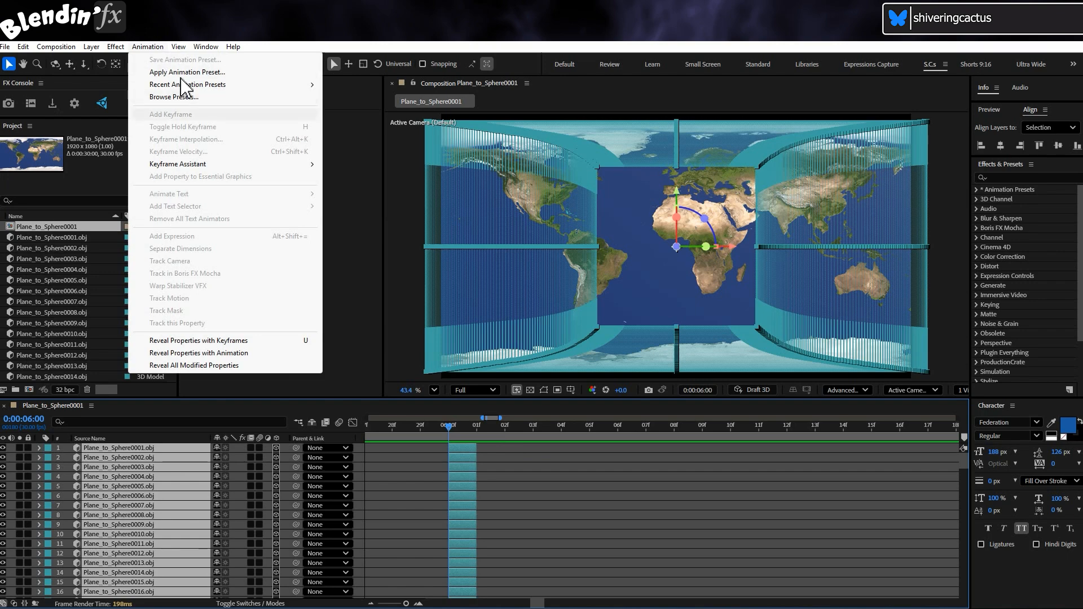
mouse_move(219, 165)
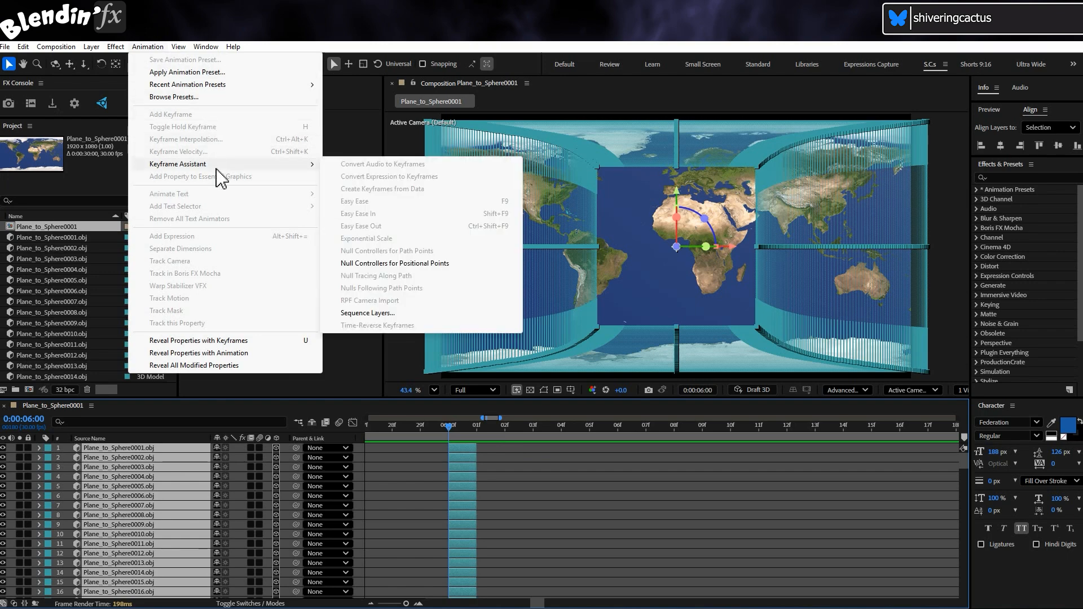
left_click(495, 314)
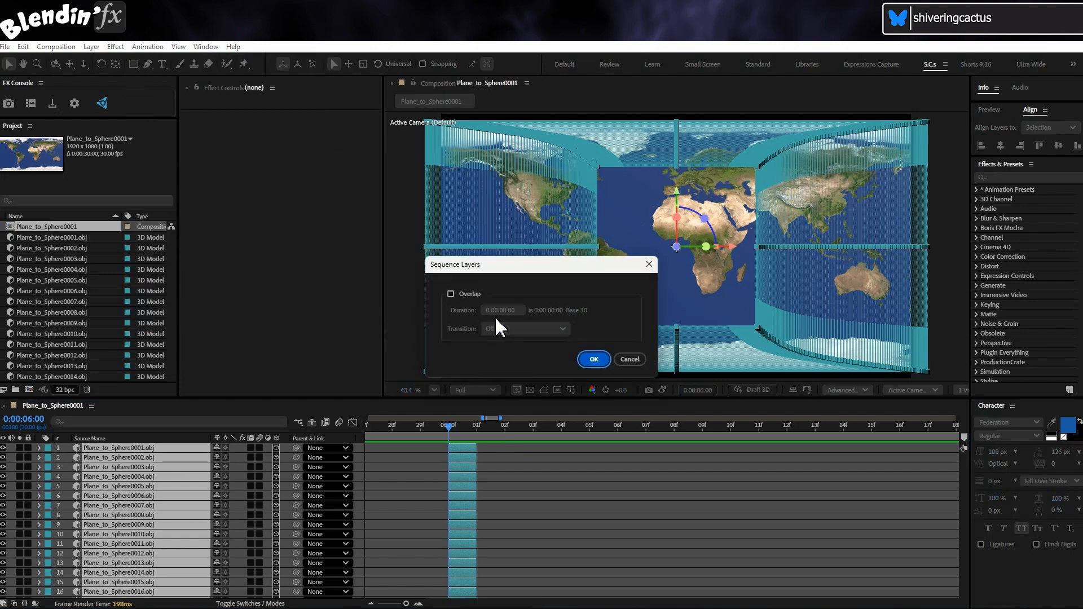
left_click(594, 360)
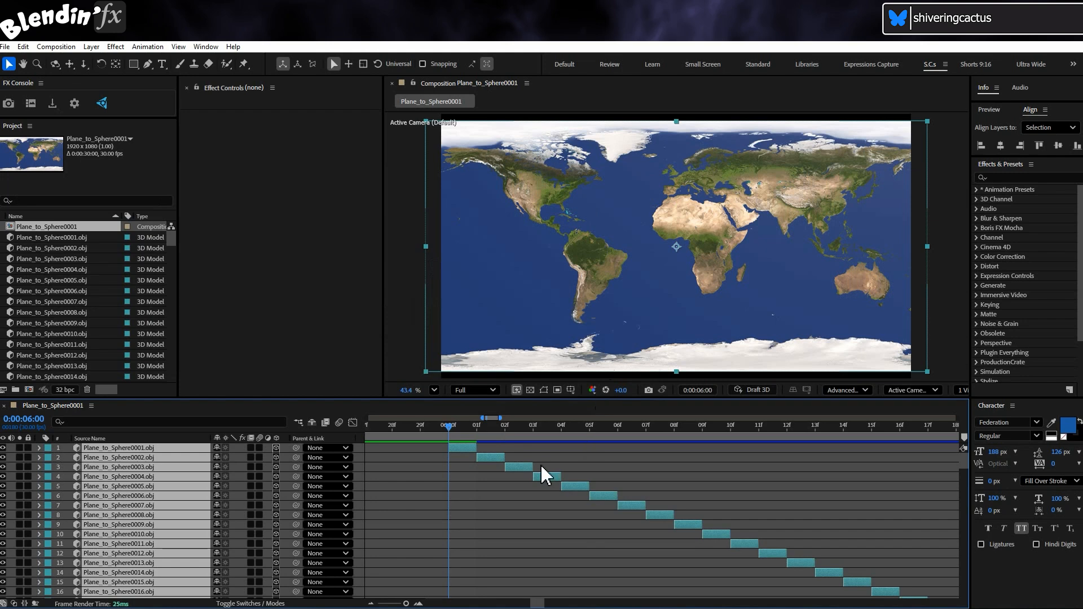
mouse_move(453, 427)
left_mouse_down()
mouse_move(970, 428)
mouse_move(458, 437)
left_mouse_up()
left_click(370, 604)
left_click(371, 603)
left_click(371, 603)
left_click(370, 604)
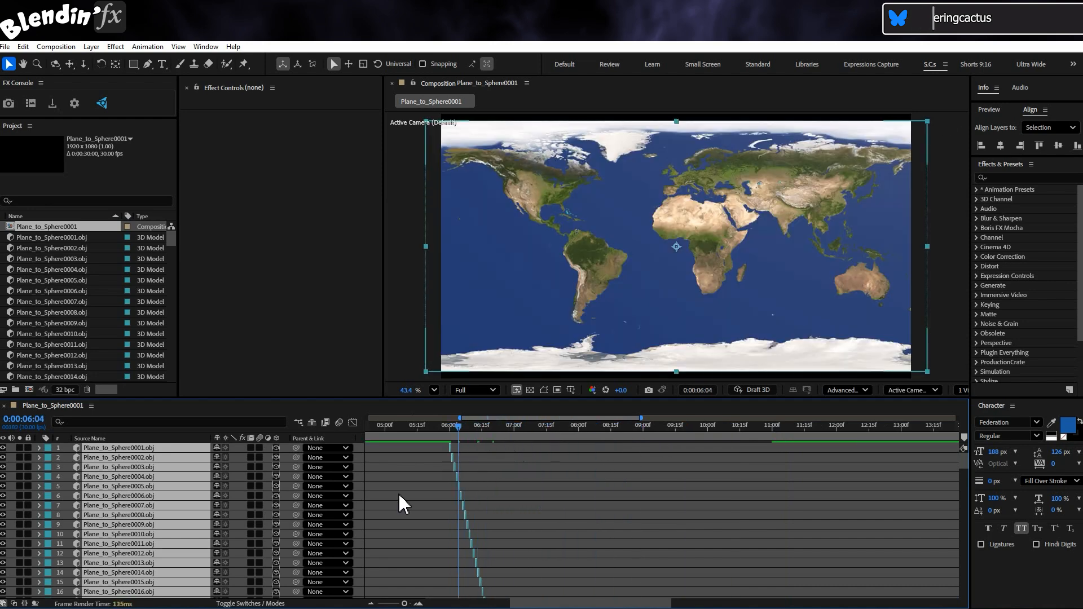
Extend the Plane_to_Sphere0001.obj layer's in-point back to 0:00
left_click(399, 493)
left_click(88, 448)
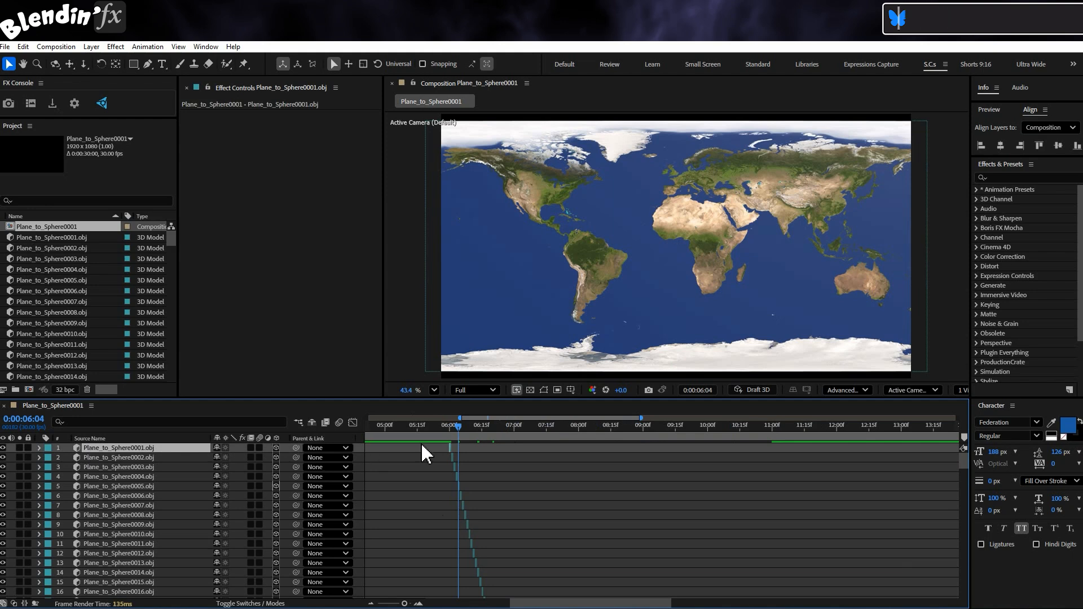
left_click_drag(450, 450, 367, 450)
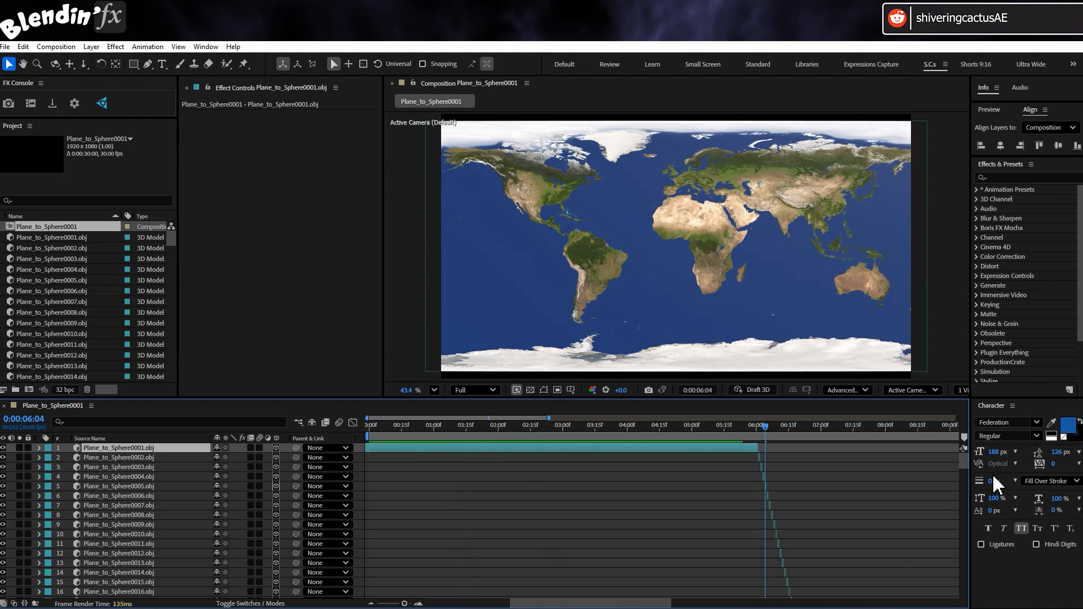
left_click_drag(962, 462, 935, 606)
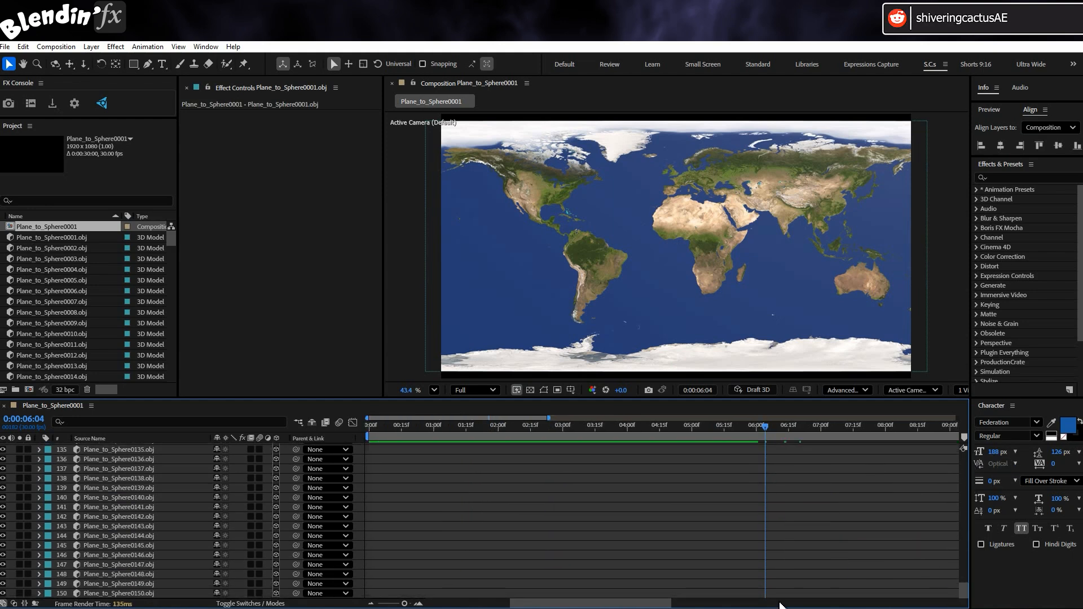
left_click_drag(619, 604, 733, 603)
left_click(677, 593)
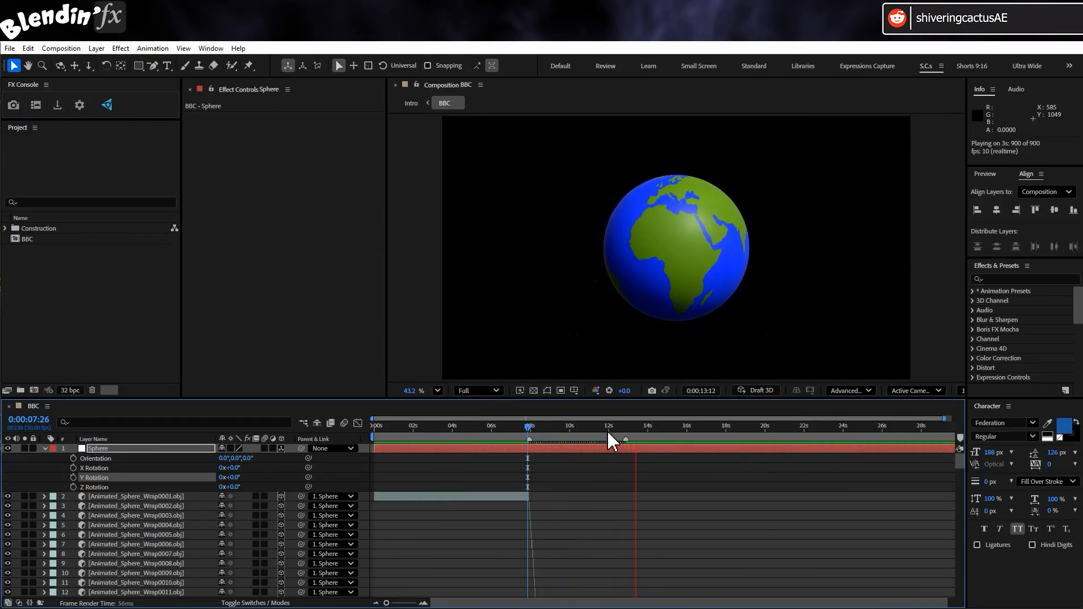
At about 13 seconds, try spinning the Sphere layer 89° around Y, then undo it
left_click(626, 427)
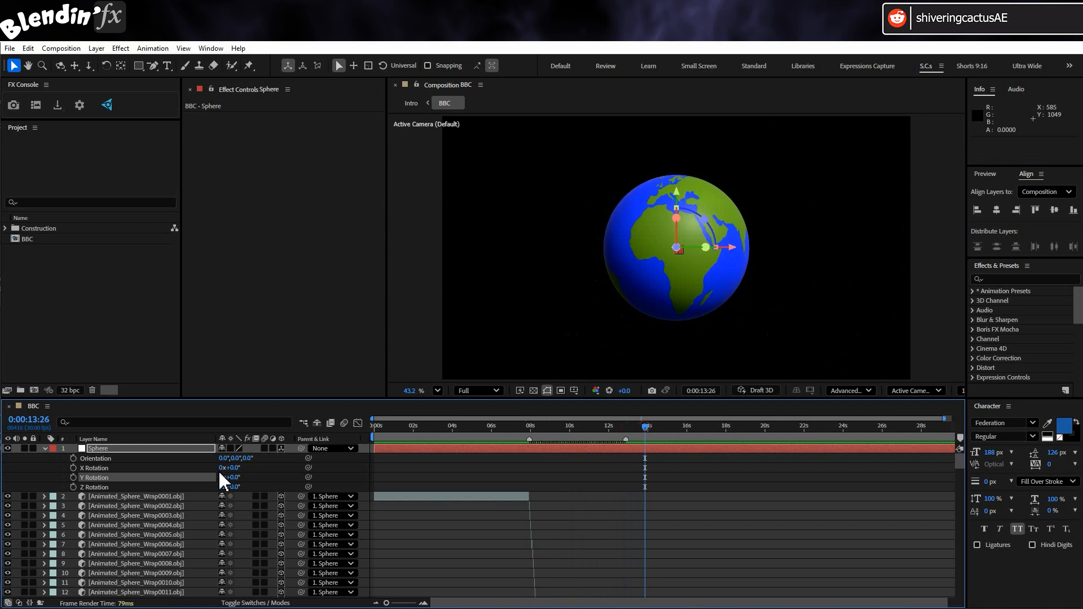
left_click(156, 449)
left_click_drag(228, 482, 281, 484)
key("ctrl+z")
Nest BBC in a new BBC 2 composition and enable time remapping on the BBC layer
left_click(26, 239)
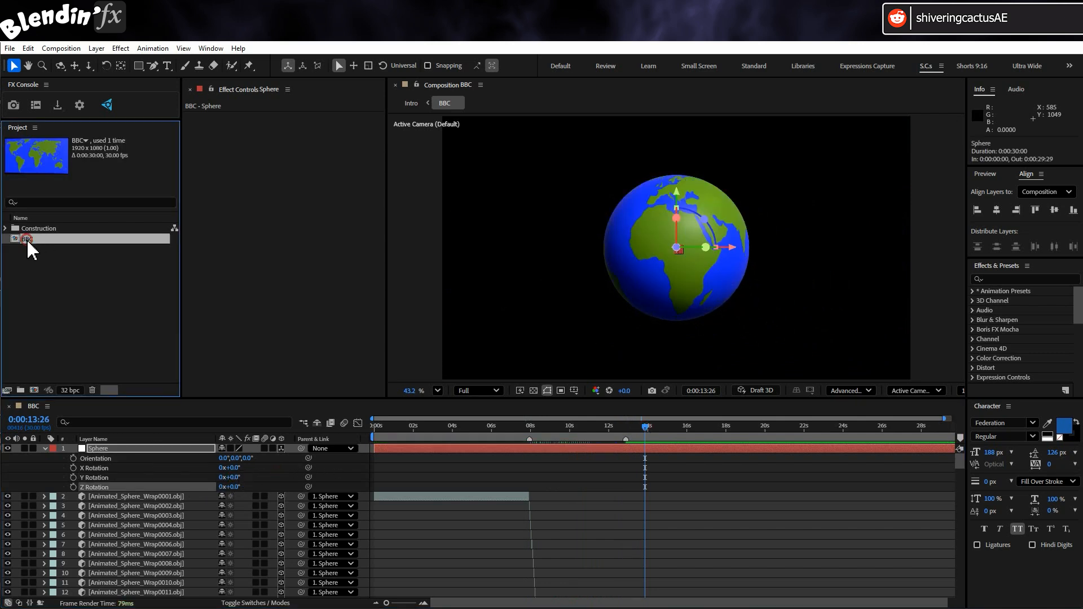
left_click_drag(30, 244, 35, 389)
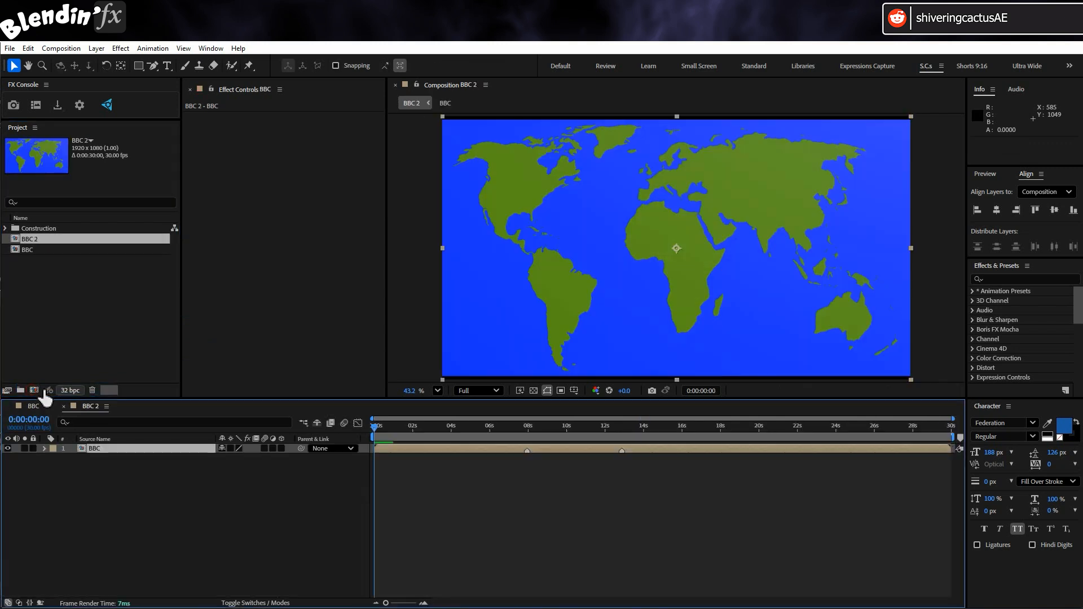
left_click(102, 49)
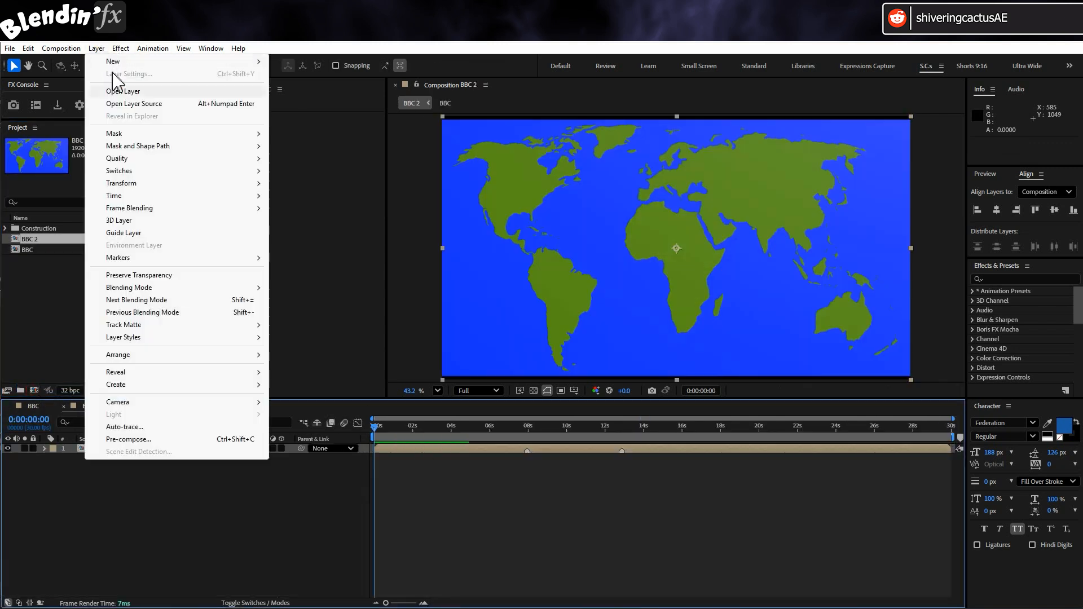
mouse_move(165, 196)
left_click(329, 196)
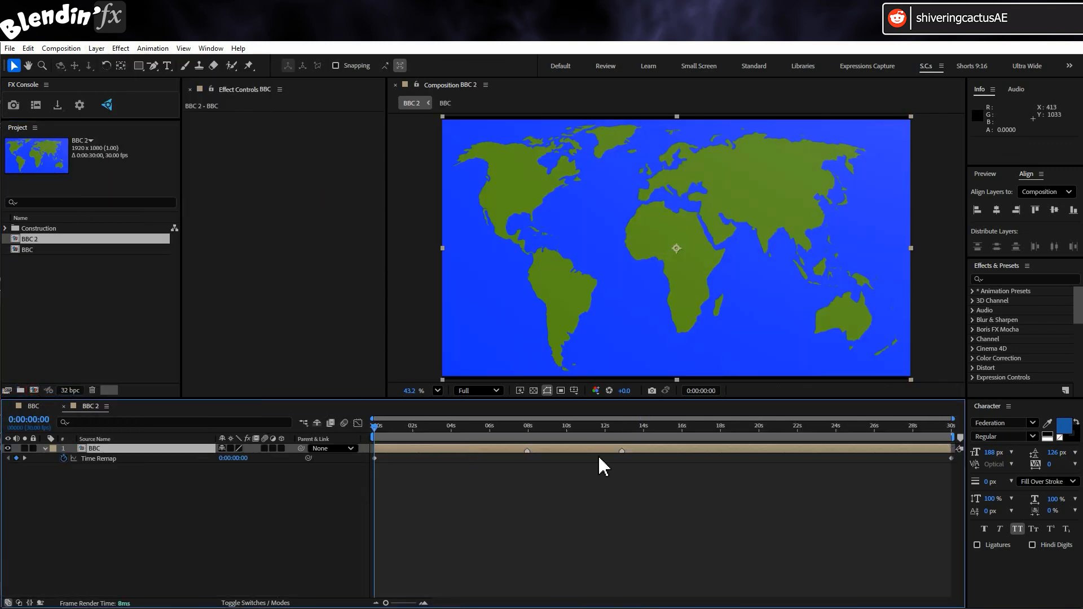
Add a Time Remap keyframe, move to the frame where the globe forms, and preview the retiming
left_click(16, 458)
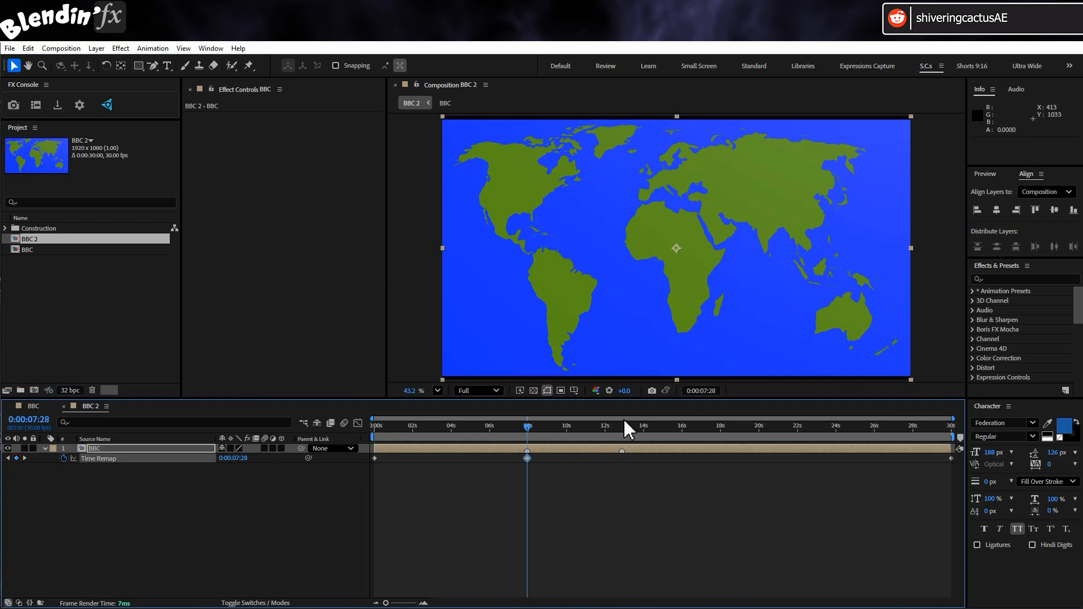
left_click_drag(622, 426, 600, 431)
key("space")
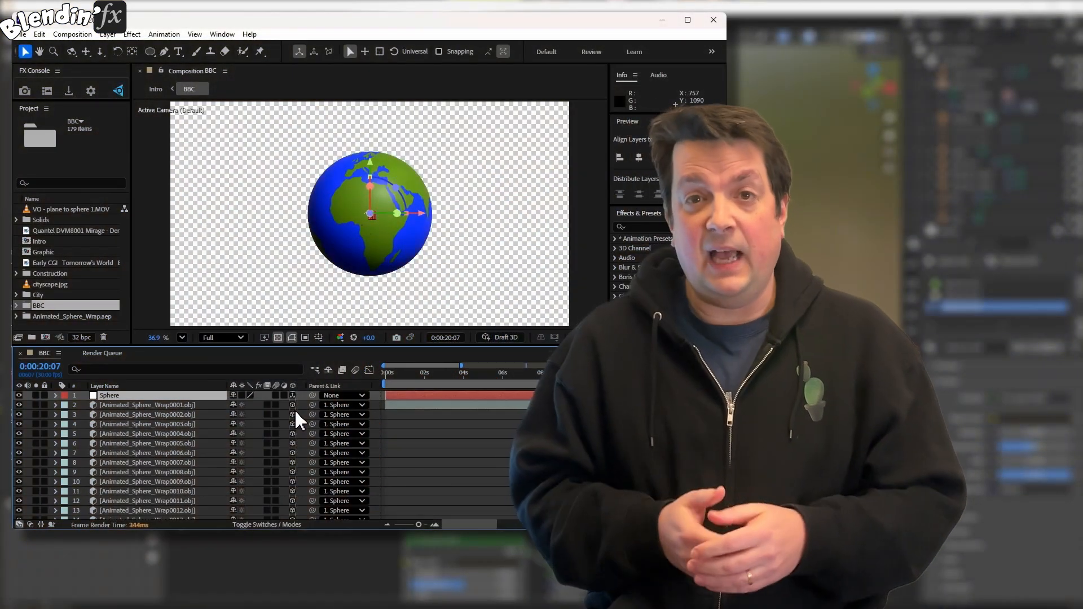
Add the BBC composition to the Render Queue via File > Export
left_click(23, 36)
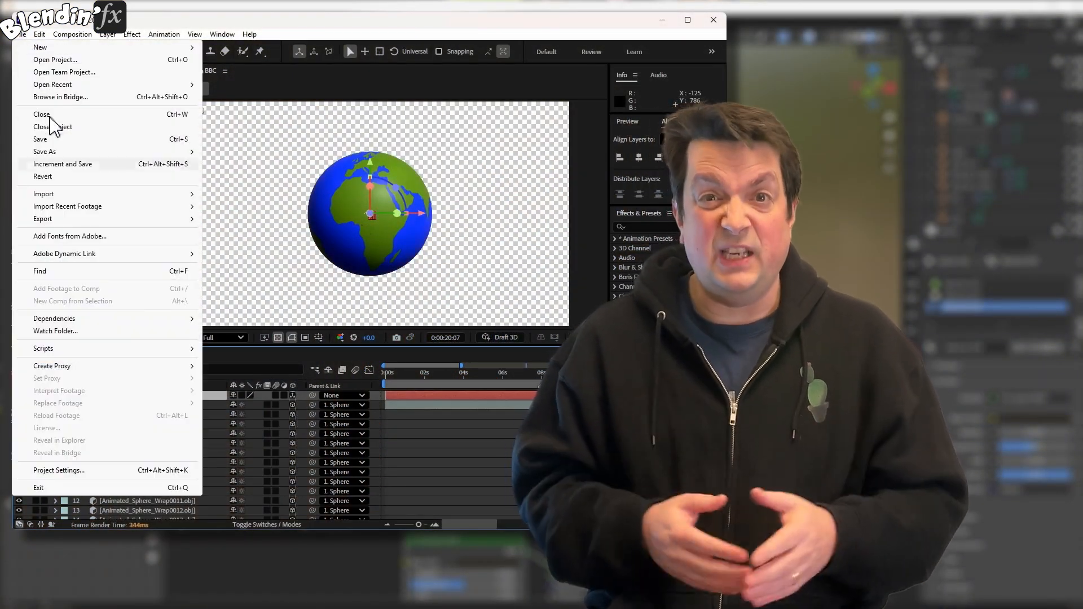
mouse_move(59, 221)
left_click(254, 232)
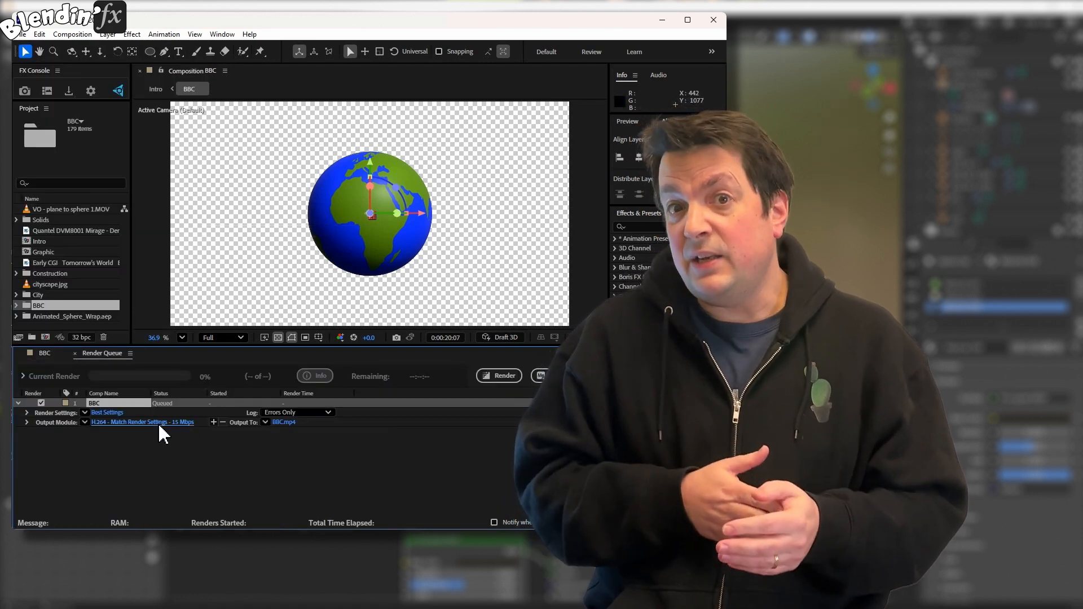
Set the Output Module to PNG Sequence with RGB + Alpha channels
left_click(159, 422)
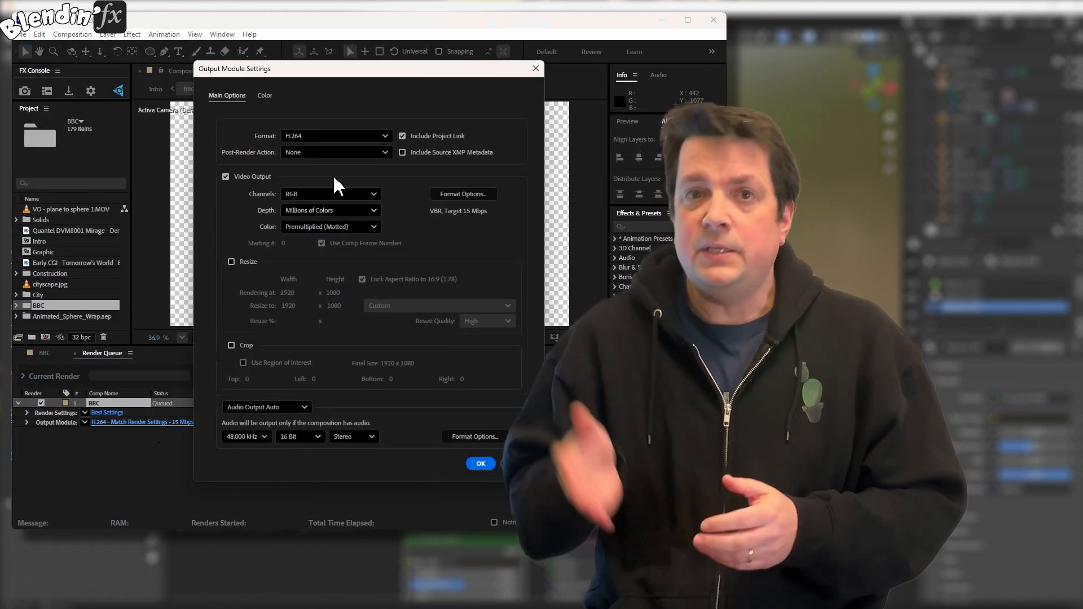
left_click(361, 136)
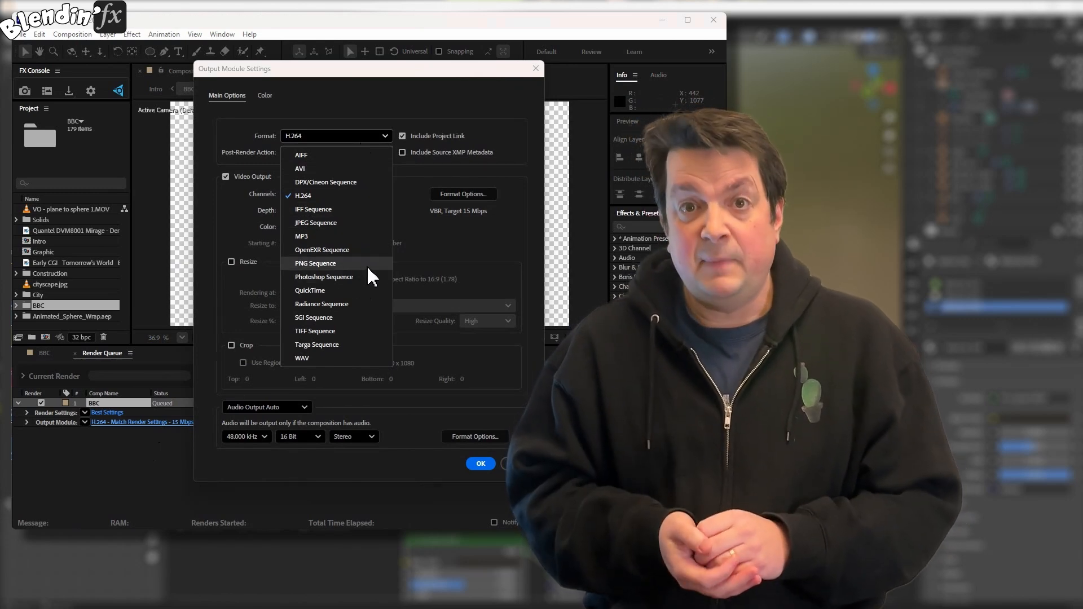
left_click(366, 265)
left_click(370, 193)
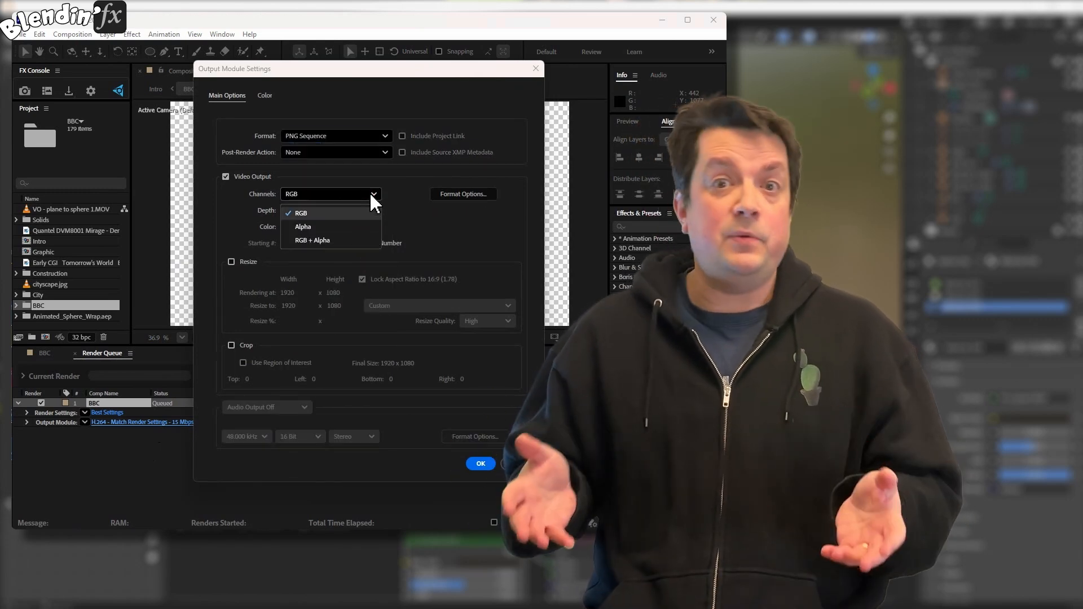
left_click(359, 242)
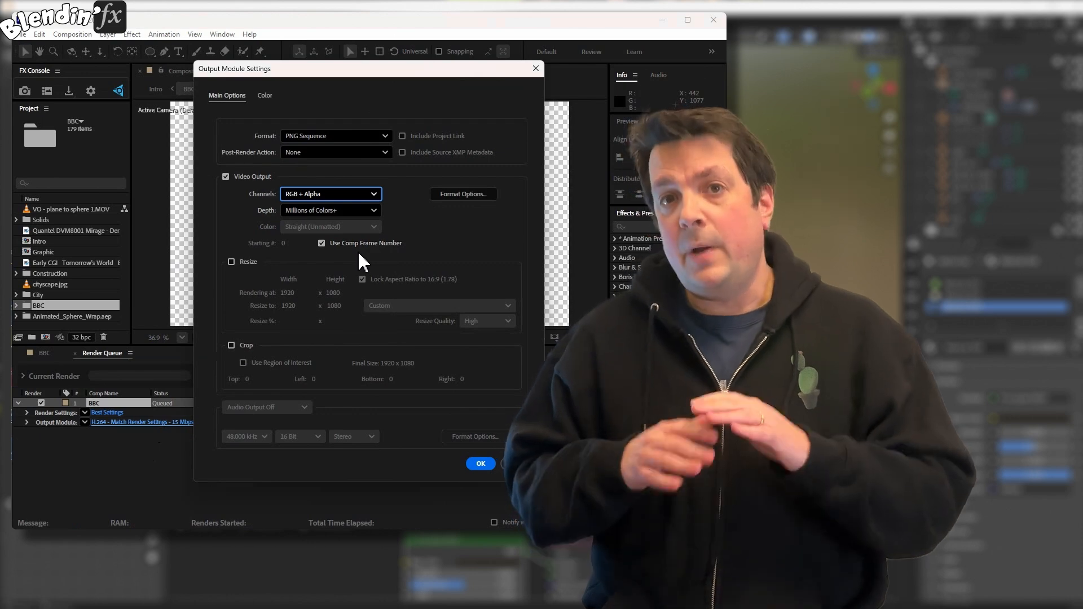
left_click(481, 463)
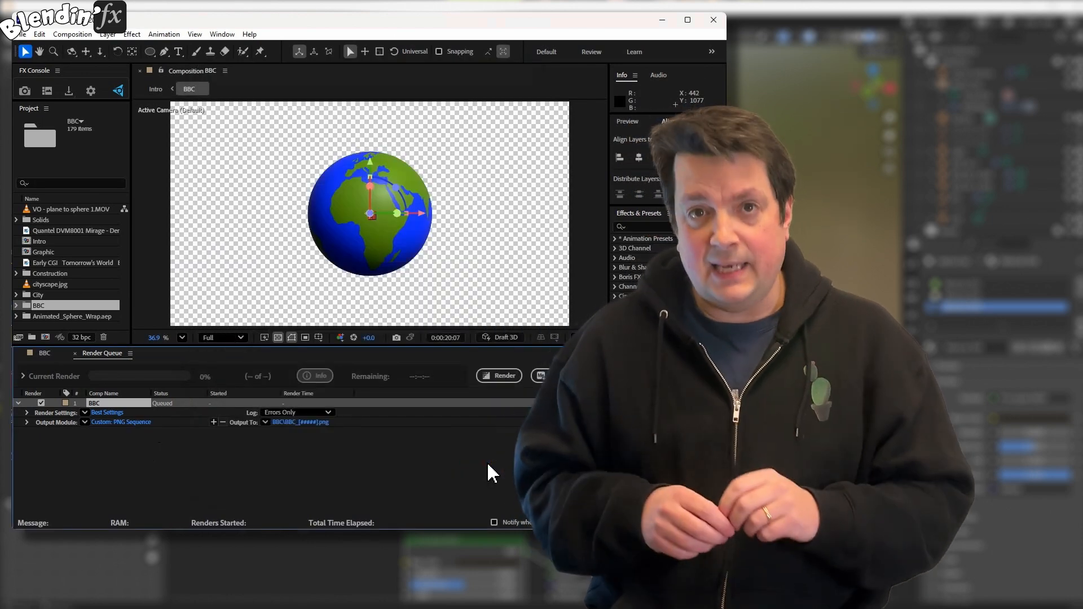